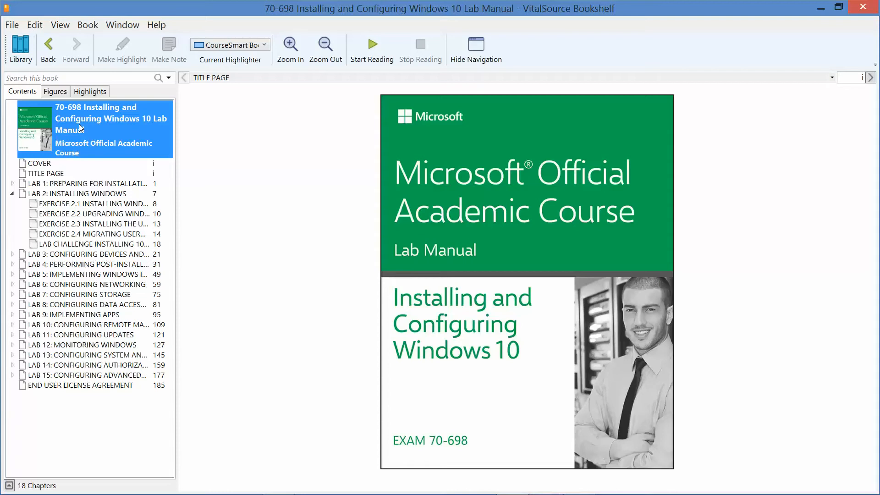
# Open Exercise 2.4 Migrating User Profiles in the lab manual and switch to the LON-DC1 virtual machine
pyautogui.click(120, 233)
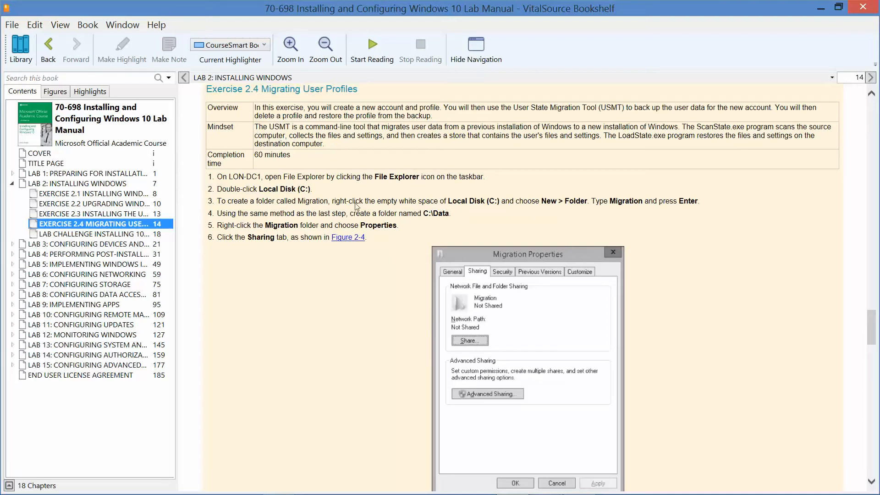
pyautogui.click(821, 5)
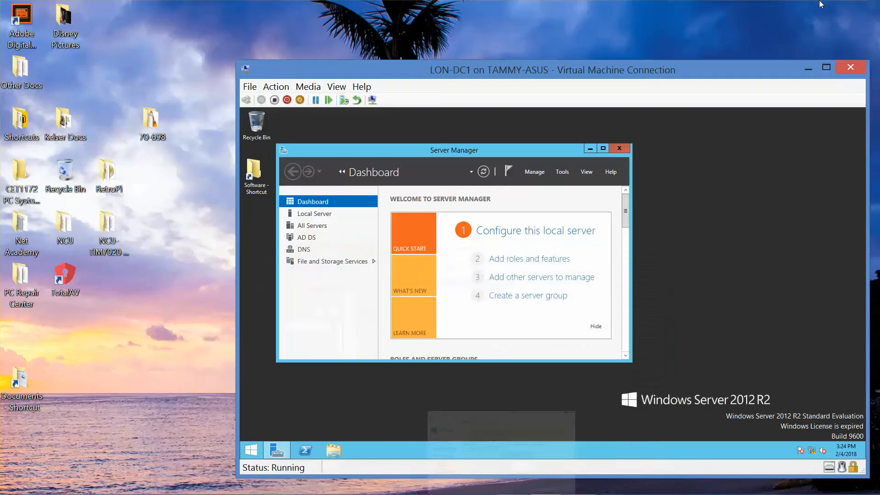
# Create a folder named Data in the root of Local Disk (C:) on LON-DC1
pyautogui.click(336, 453)
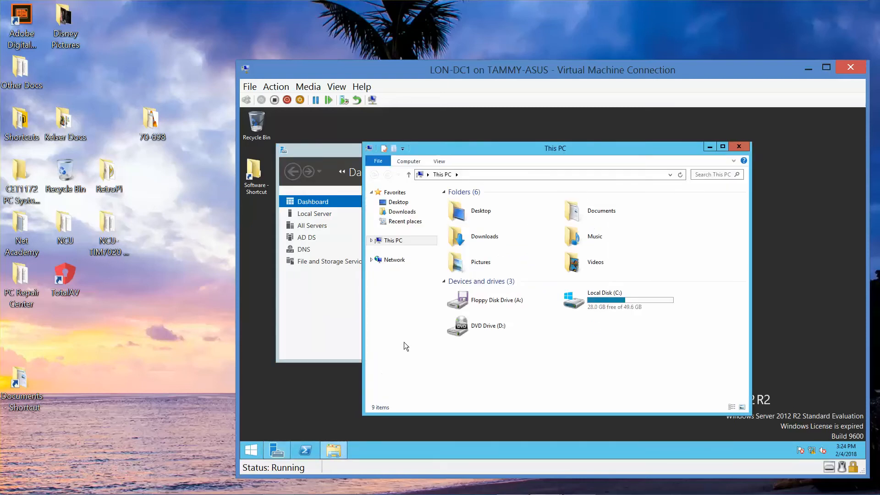
pyautogui.doubleClick(614, 297)
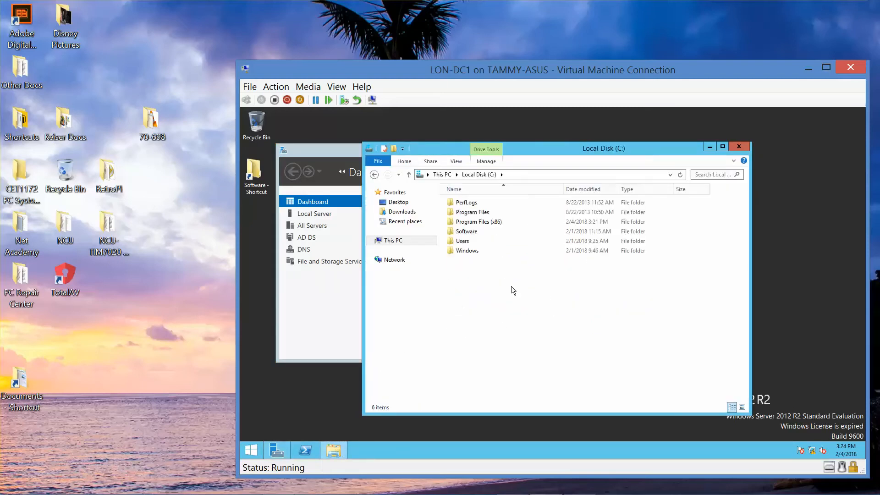
pyautogui.rightClick(512, 288)
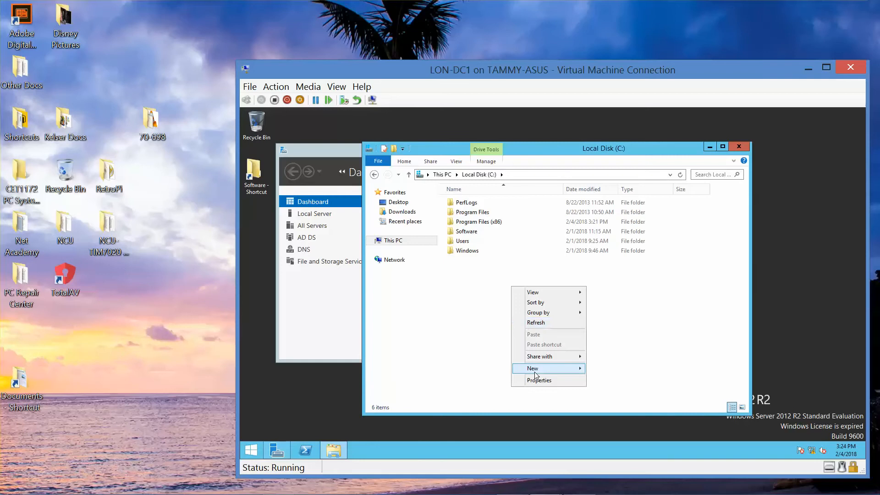
pyautogui.moveTo(543, 370)
pyautogui.click(626, 369)
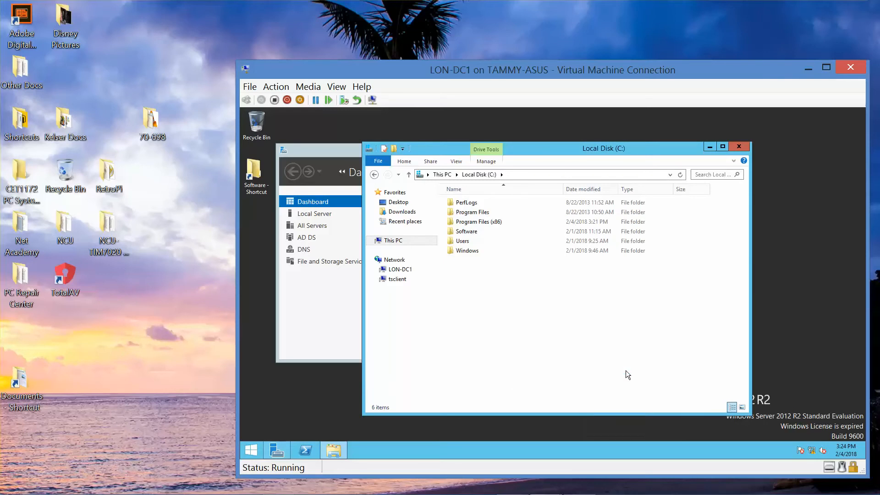
pyautogui.write('Data')
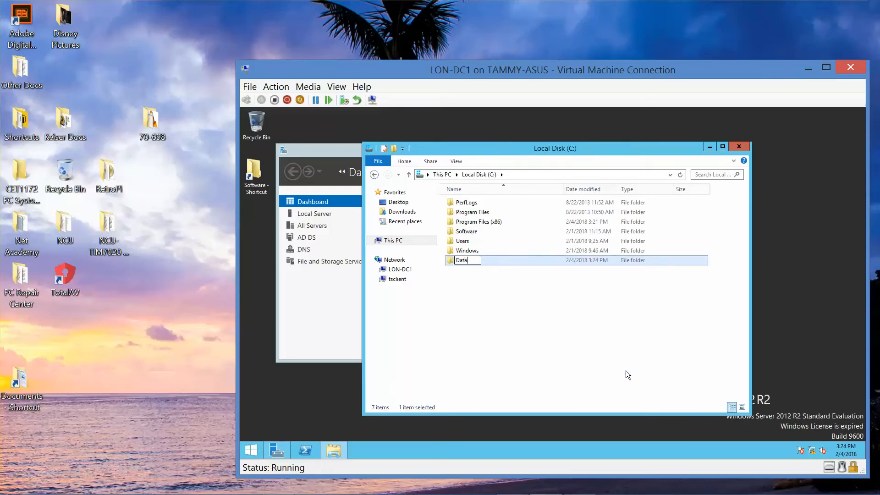
pyautogui.press('Return')
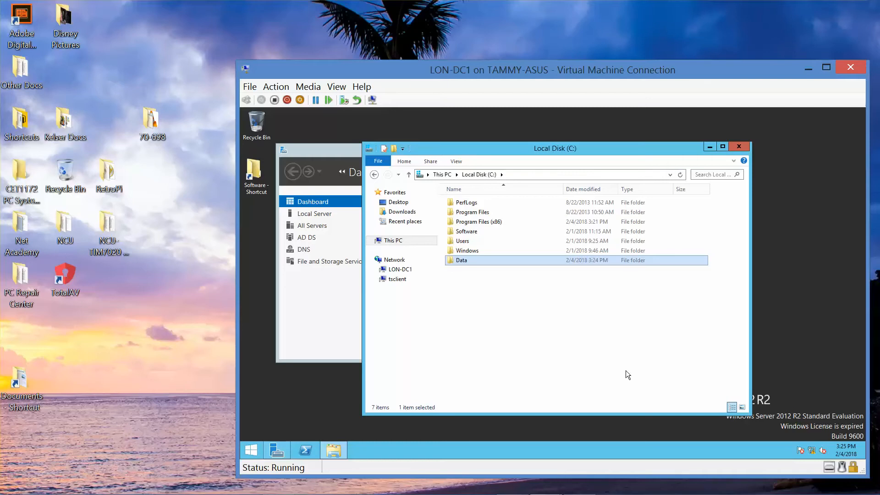
# Create a second folder named Migration in the root of Local Disk (C:)
pyautogui.rightClick(572, 350)
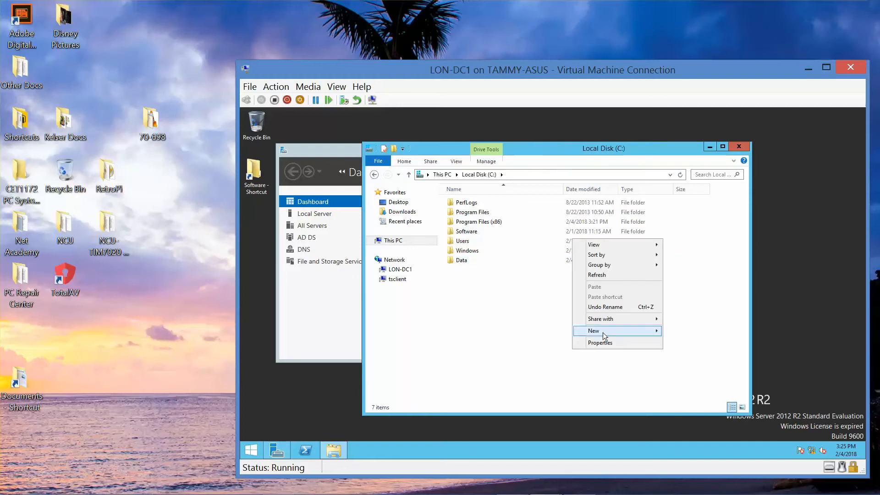
pyautogui.moveTo(603, 332)
pyautogui.click(685, 331)
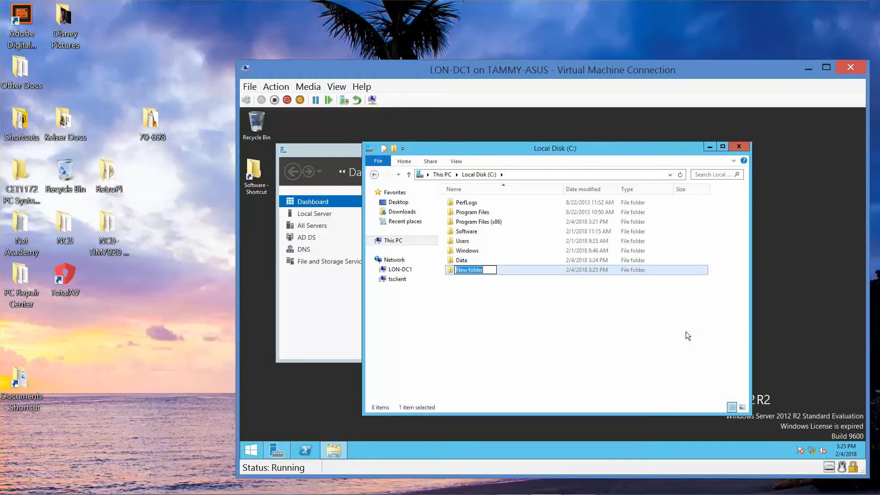
pyautogui.press('BackSpace')
pyautogui.write('Migration')
pyautogui.press('Return')
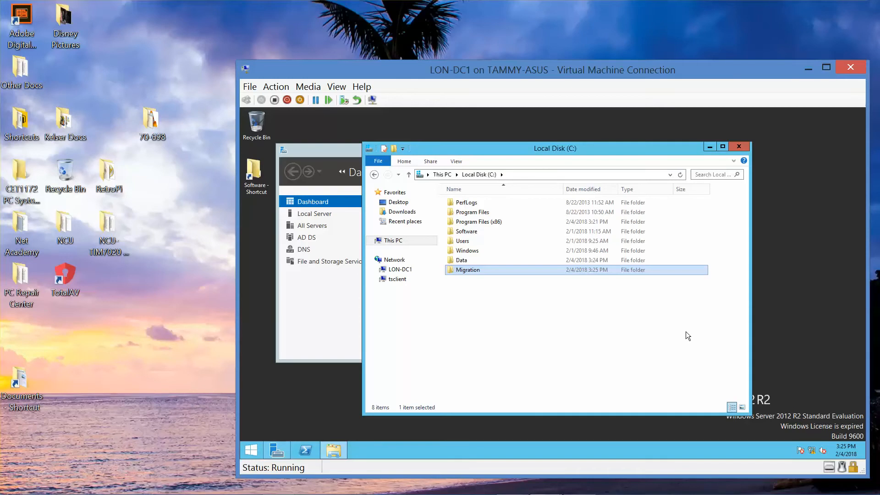
# Enable sharing for the Migration folder in its Advanced Sharing settings
pyautogui.rightClick(493, 270)
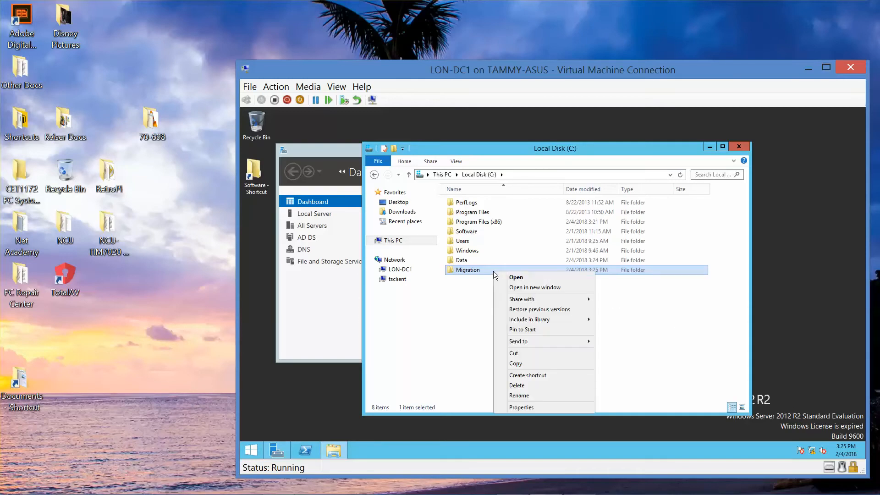
pyautogui.click(548, 406)
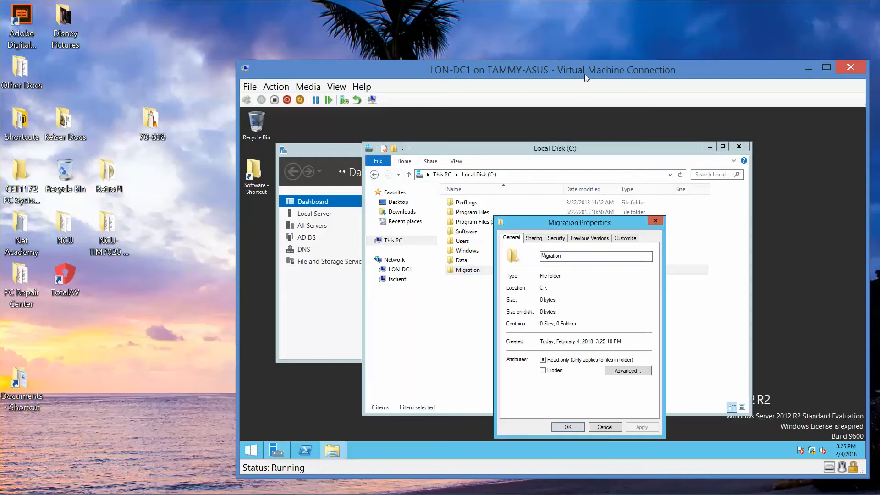
pyautogui.moveTo(584, 71); pyautogui.dragTo(345, 15)
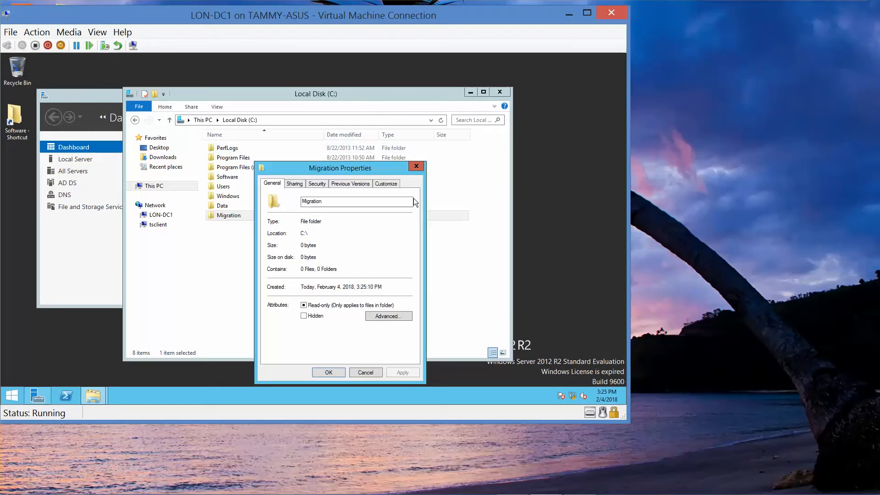
pyautogui.click(291, 183)
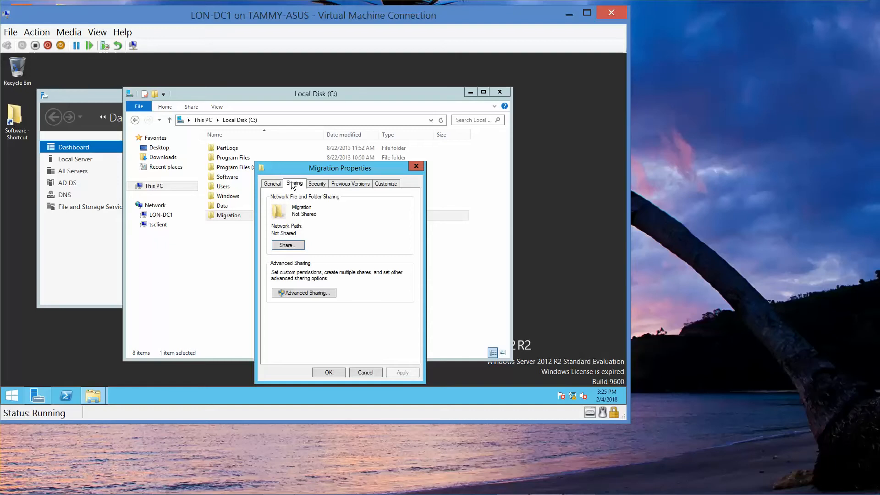
pyautogui.click(307, 291)
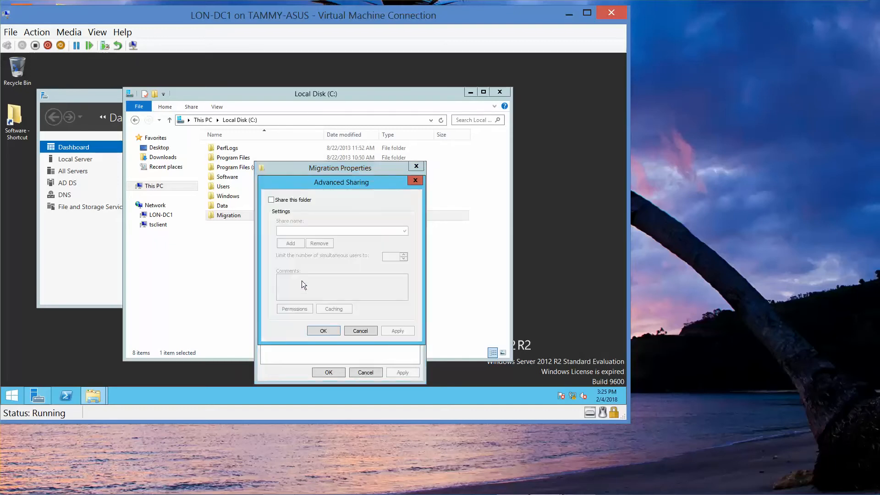
pyautogui.click(271, 200)
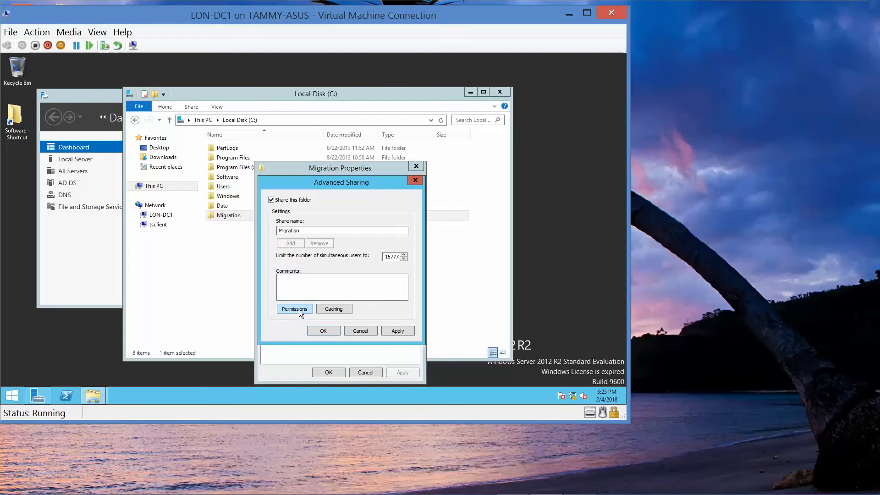
# Allow Everyone Full Control on the Migration share and save the folder's sharing settings
pyautogui.click(299, 309)
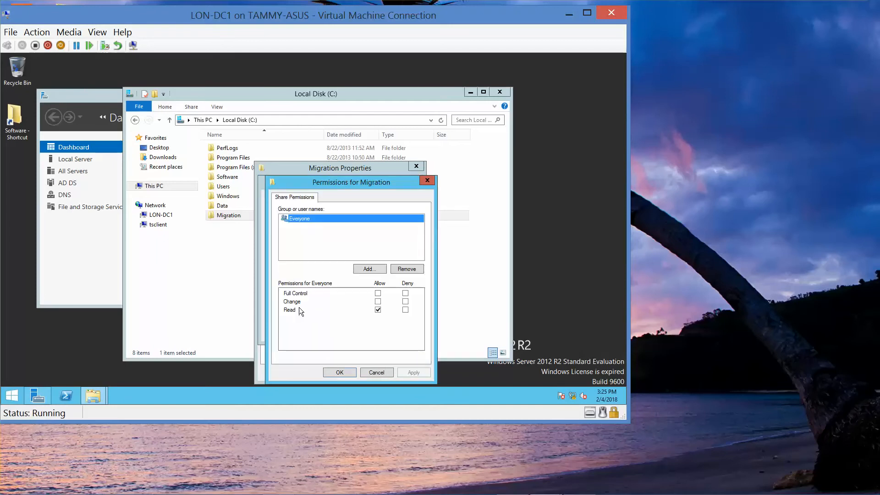
pyautogui.click(378, 293)
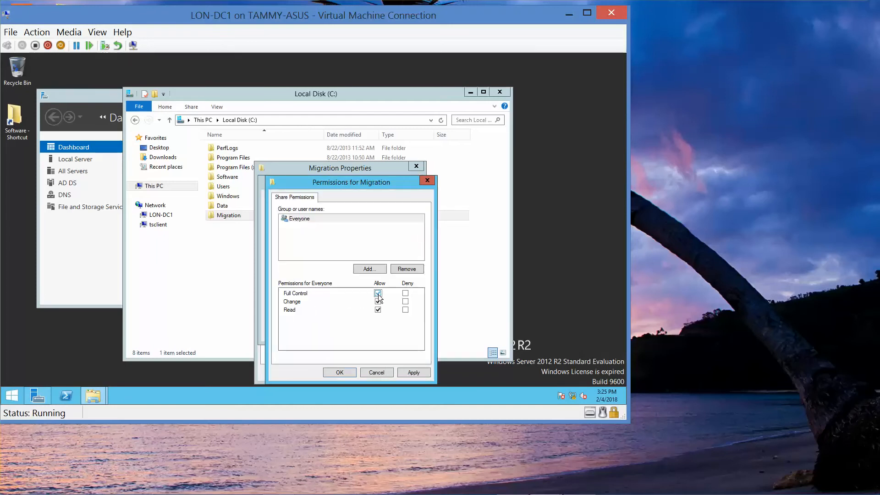
pyautogui.click(340, 371)
pyautogui.click(327, 330)
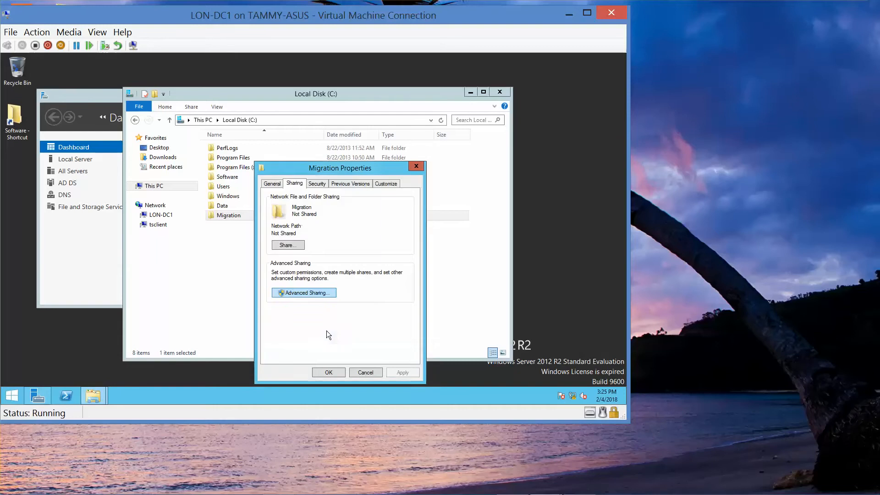
pyautogui.click(329, 372)
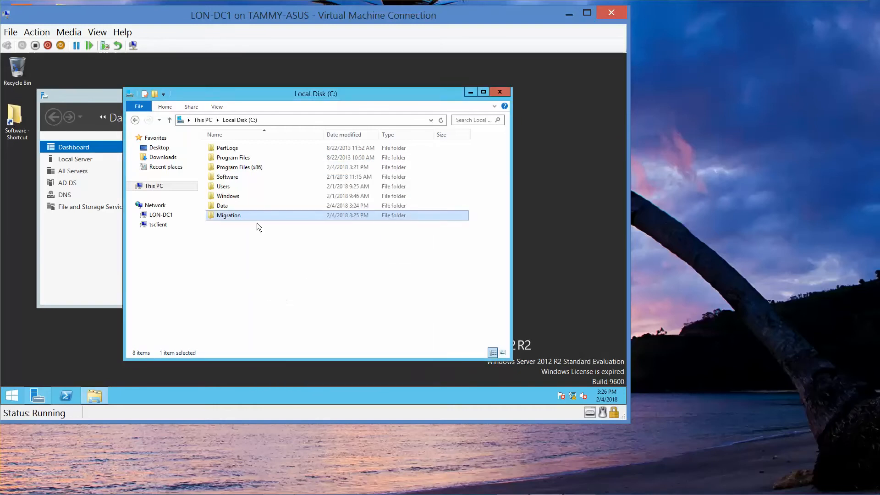
# Enable sharing for the Data folder in its Advanced Sharing settings
pyautogui.click(227, 207)
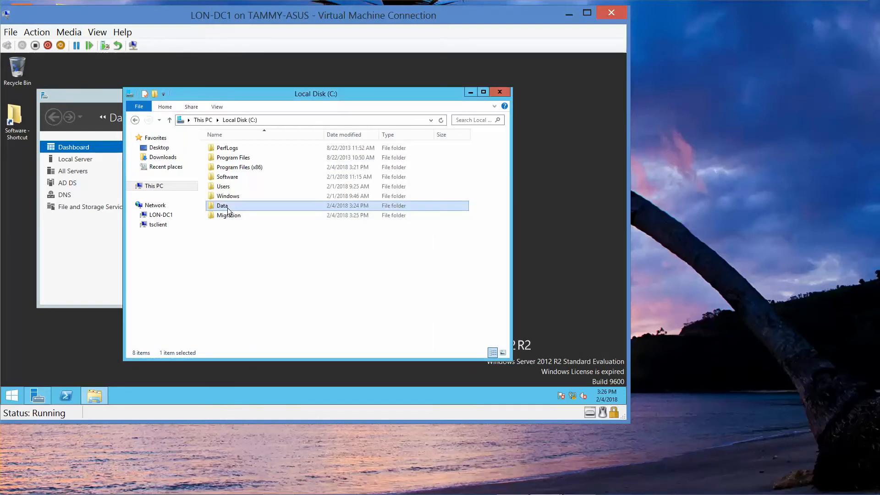
pyautogui.rightClick(228, 210)
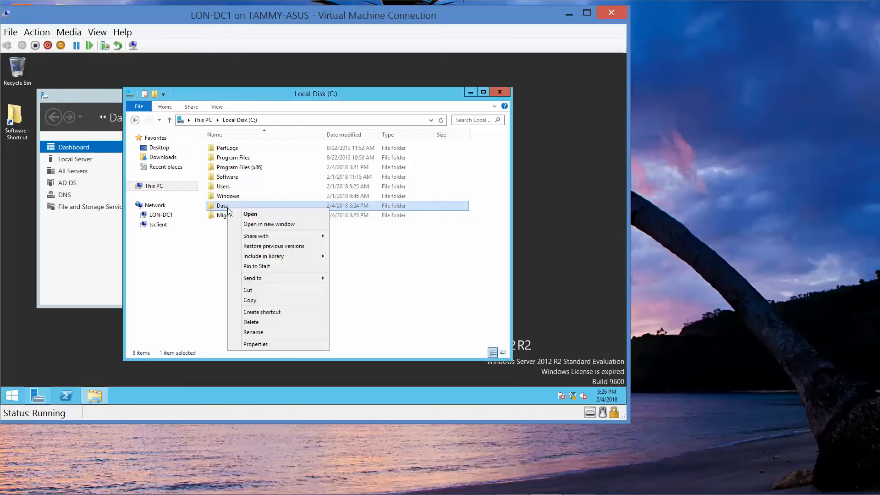
pyautogui.click(268, 345)
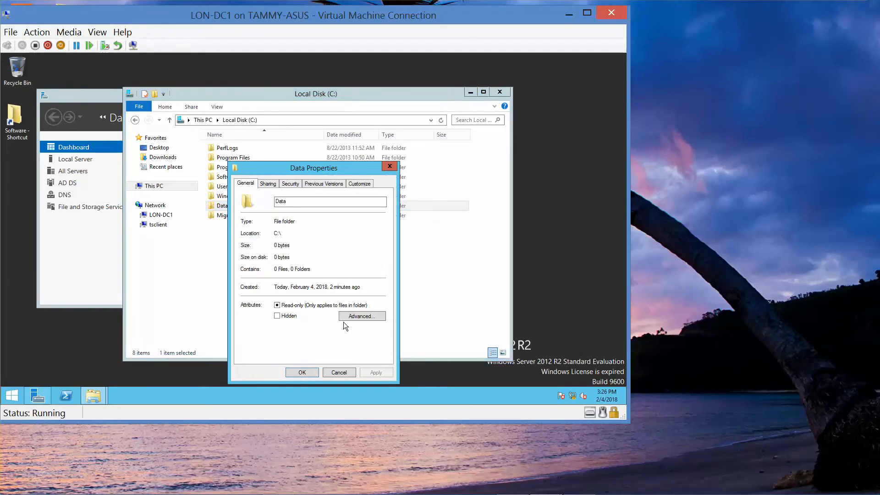
pyautogui.click(272, 184)
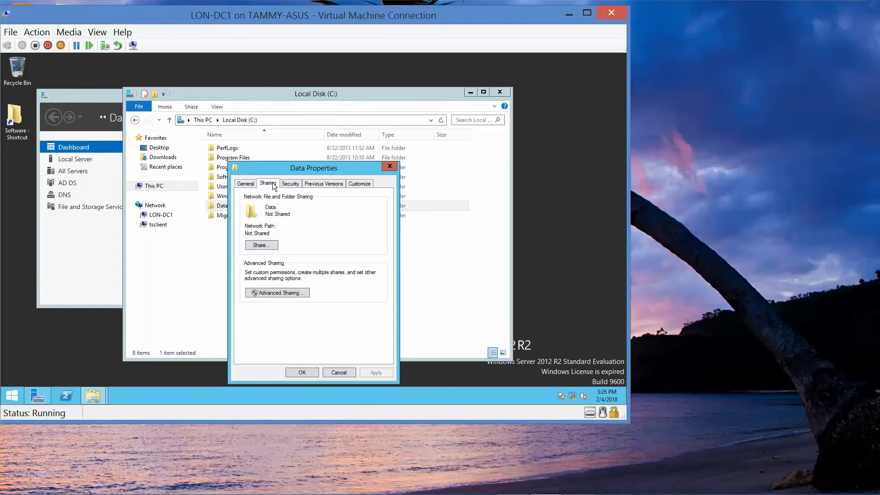
pyautogui.click(271, 292)
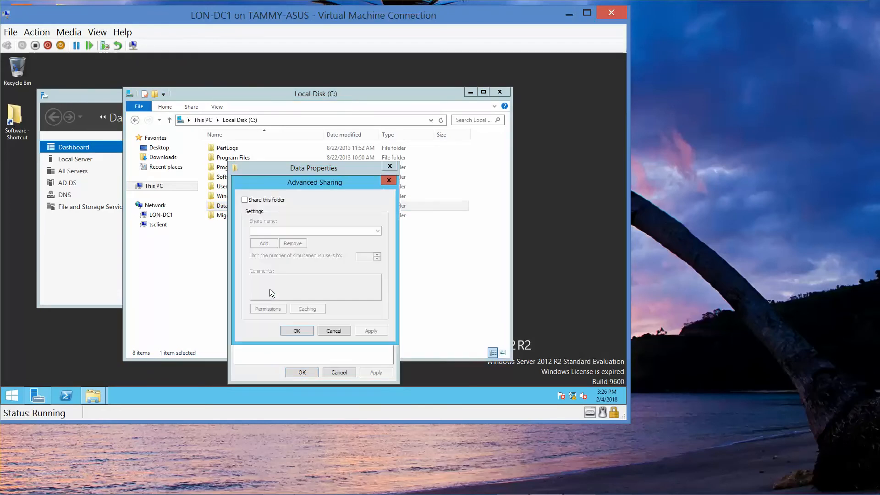
pyautogui.click(245, 200)
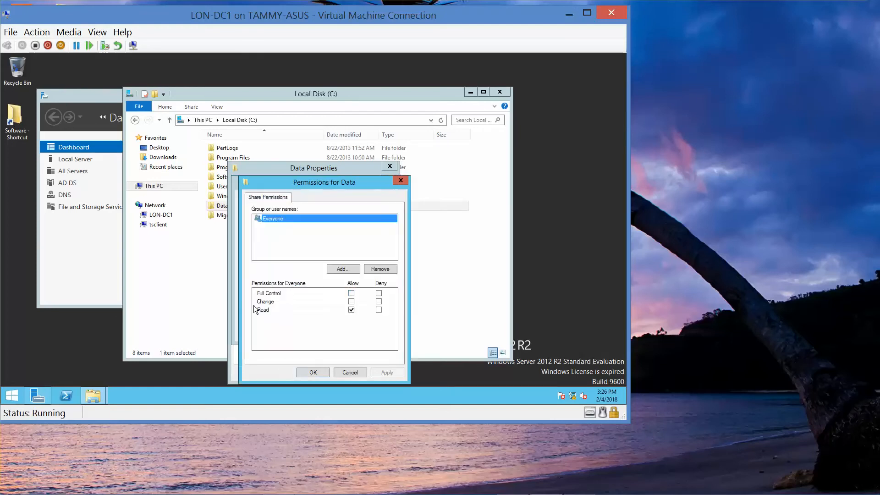
# Allow Everyone Full Control on the Data share and save the folder's sharing settings
pyautogui.click(255, 308)
pyautogui.click(351, 295)
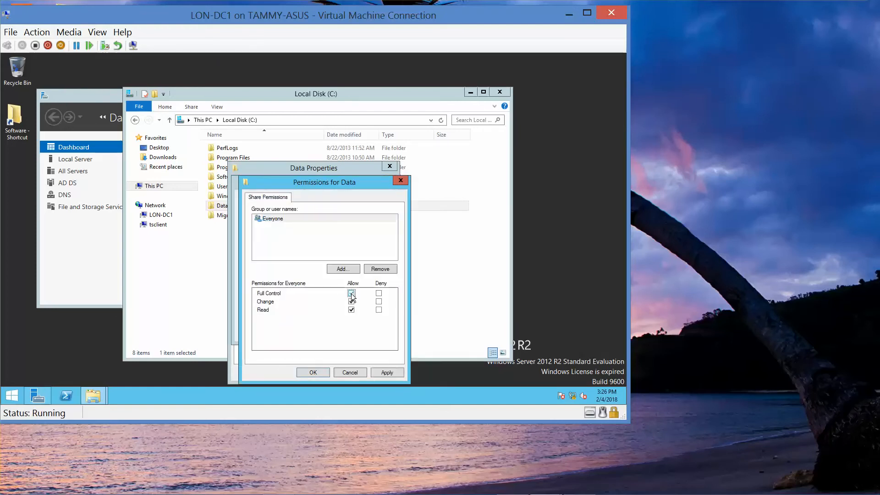
pyautogui.click(312, 372)
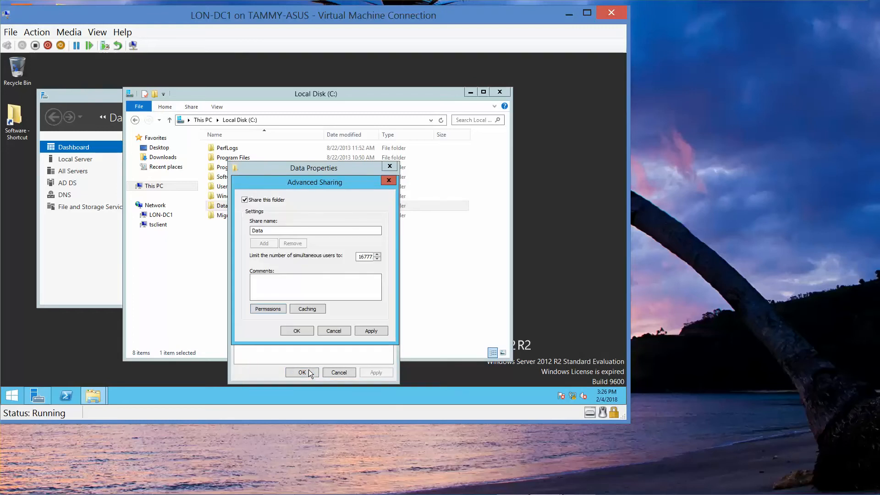
pyautogui.click(296, 329)
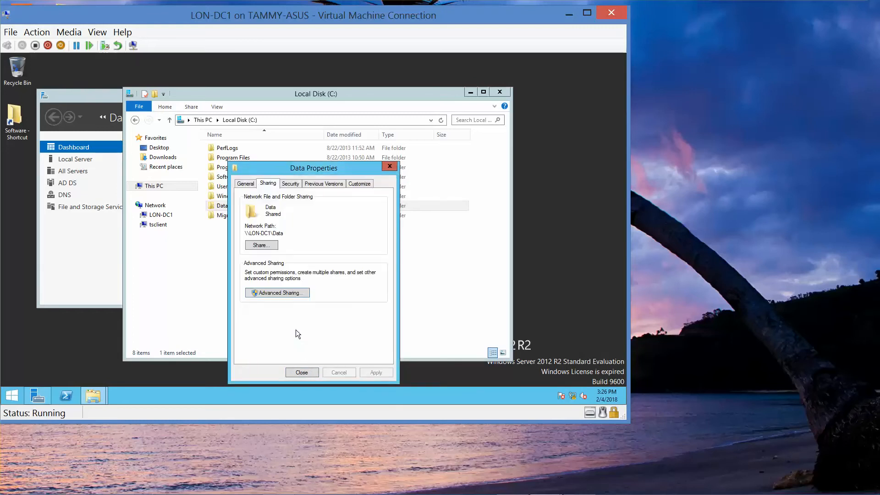
pyautogui.click(300, 369)
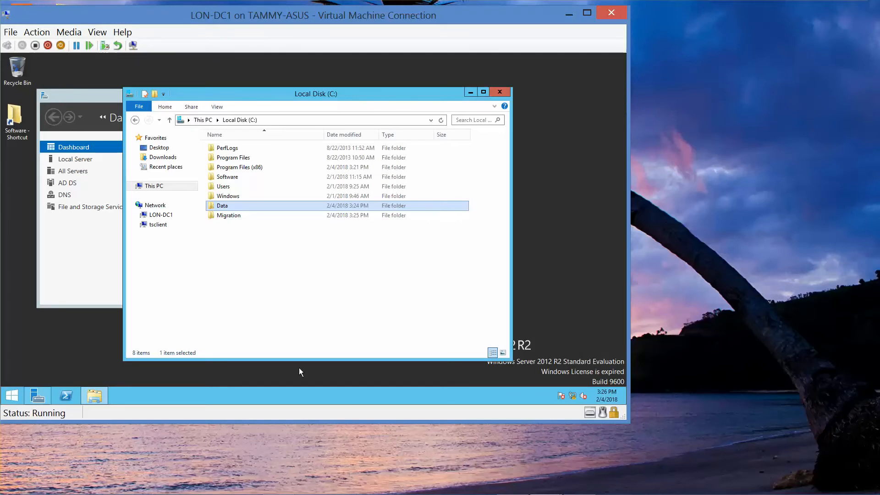
# Review the Data folder's advanced sharing settings and Everyone's share permissions, then close the folder window
pyautogui.rightClick(243, 208)
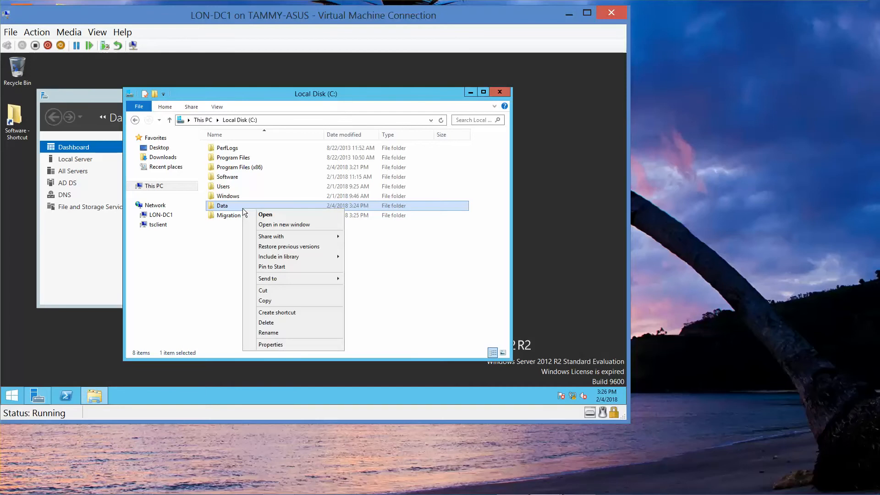
pyautogui.click(272, 345)
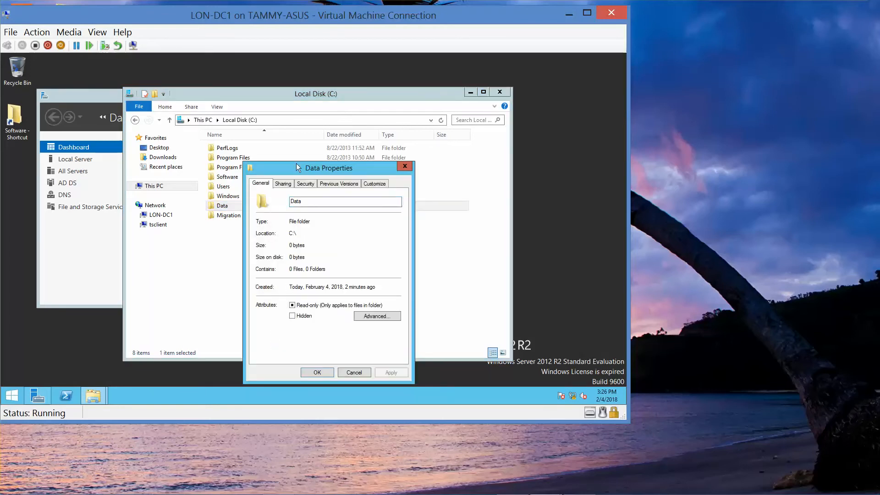
pyautogui.click(282, 183)
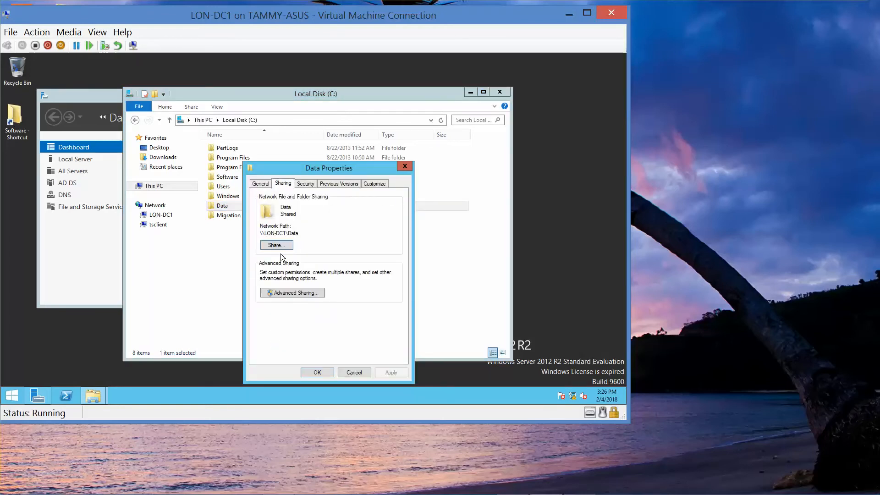
pyautogui.click(293, 293)
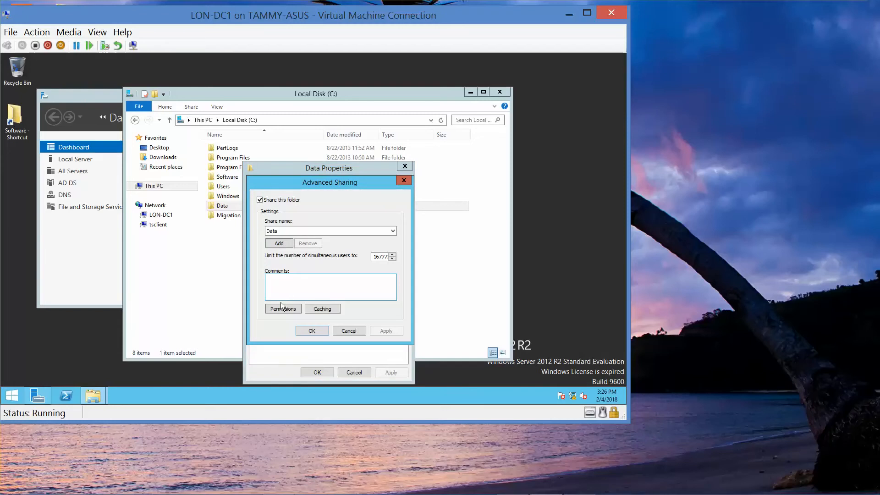
pyautogui.click(283, 309)
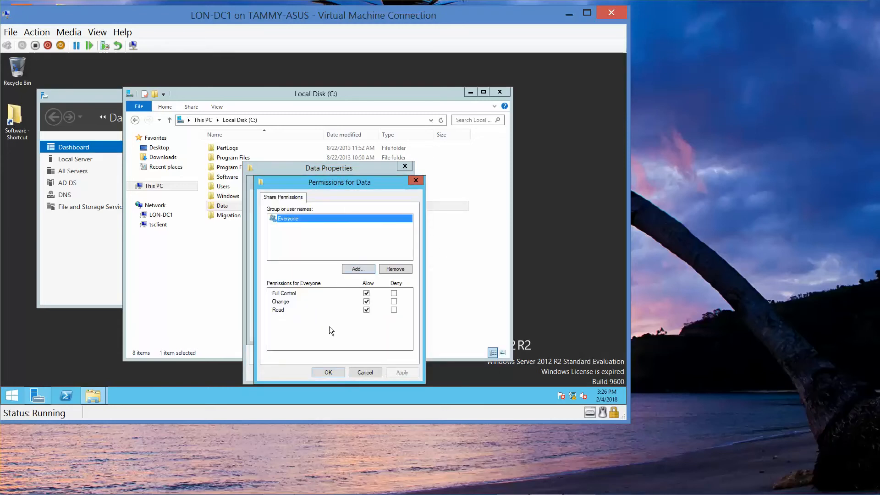
pyautogui.click(330, 372)
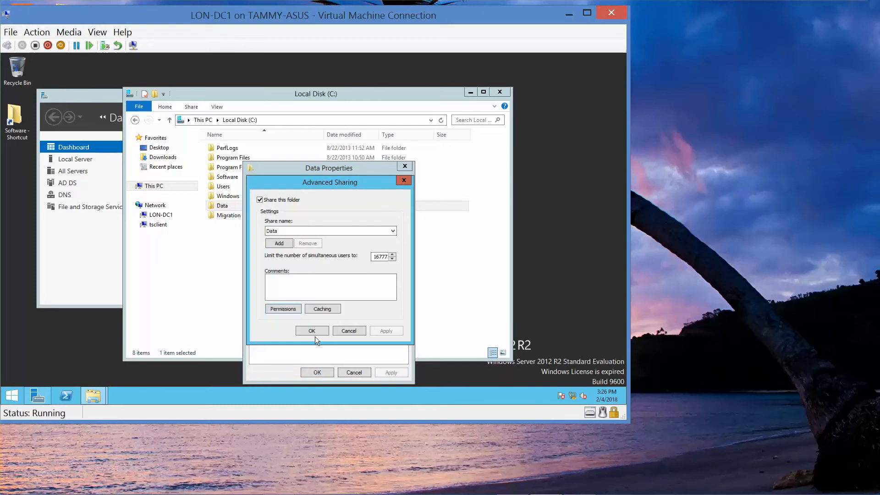
pyautogui.click(310, 331)
pyautogui.click(322, 374)
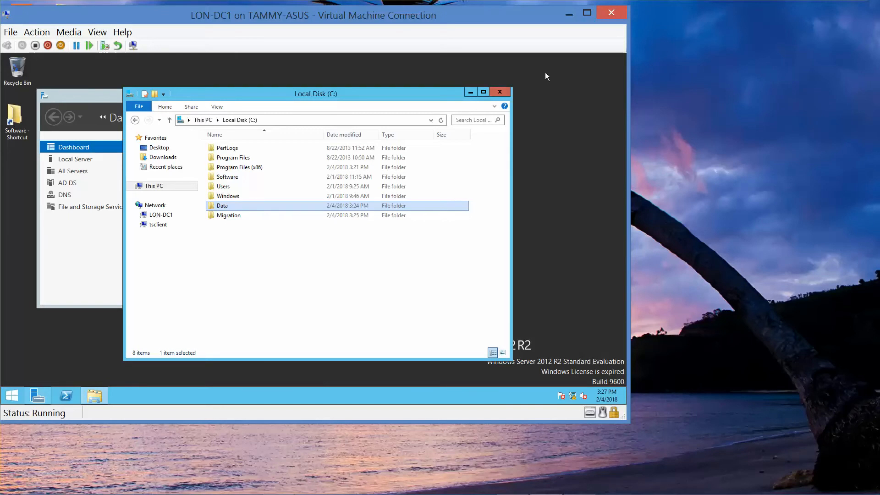
pyautogui.click(500, 92)
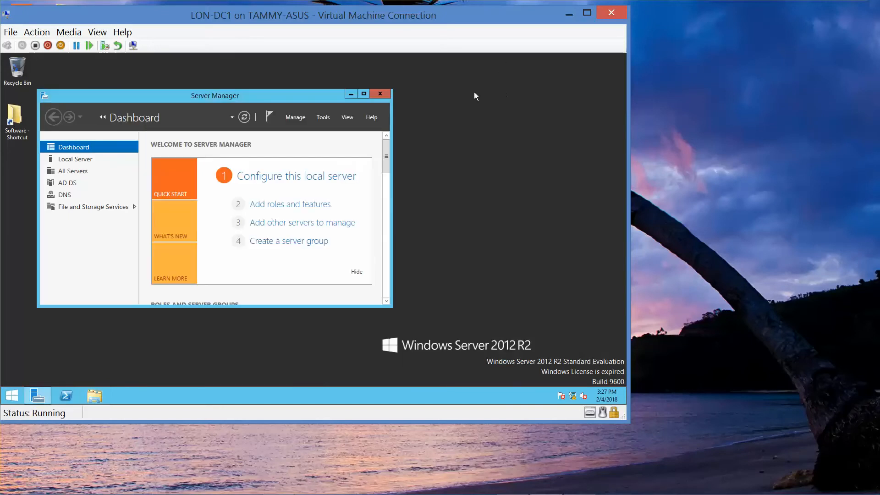
# Open Active Directory Users and Computers from Server Manager, minimize Server Manager and maximize the new console
pyautogui.click(365, 94)
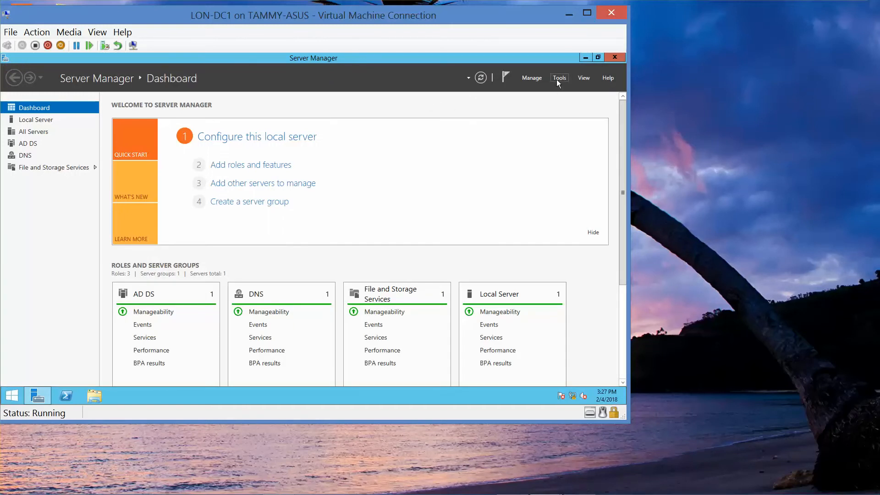
pyautogui.click(557, 80)
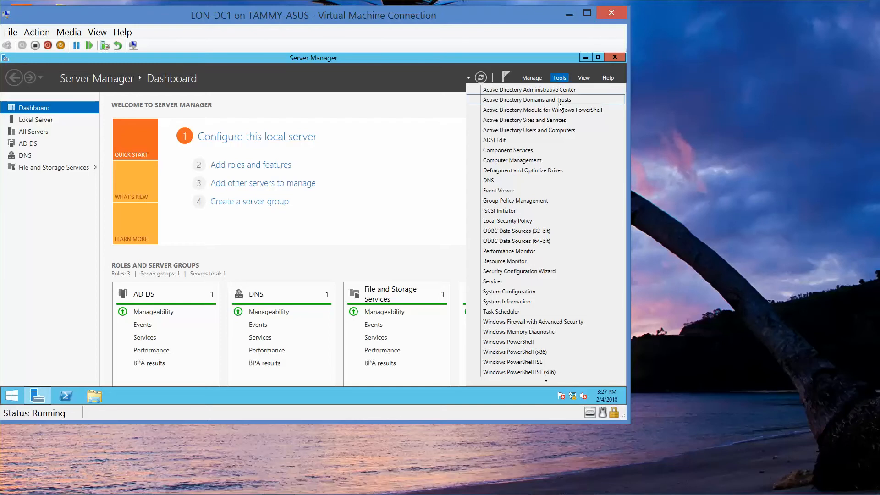
pyautogui.click(561, 134)
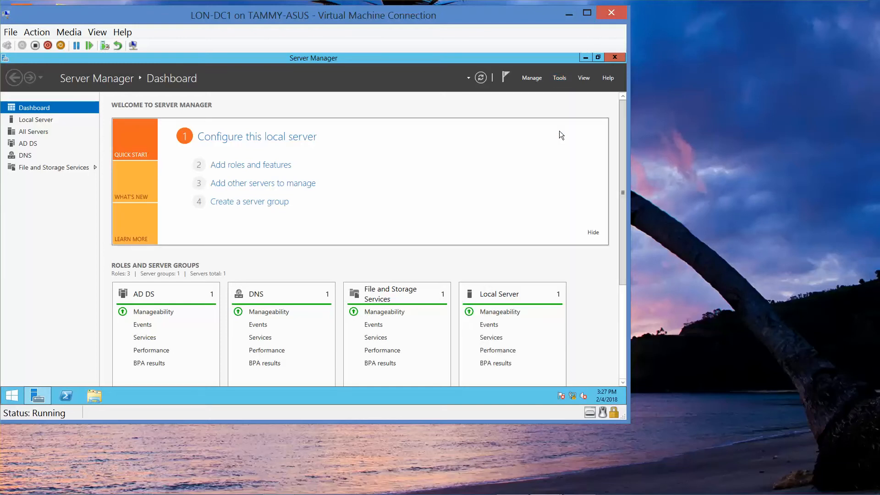
pyautogui.click(586, 15)
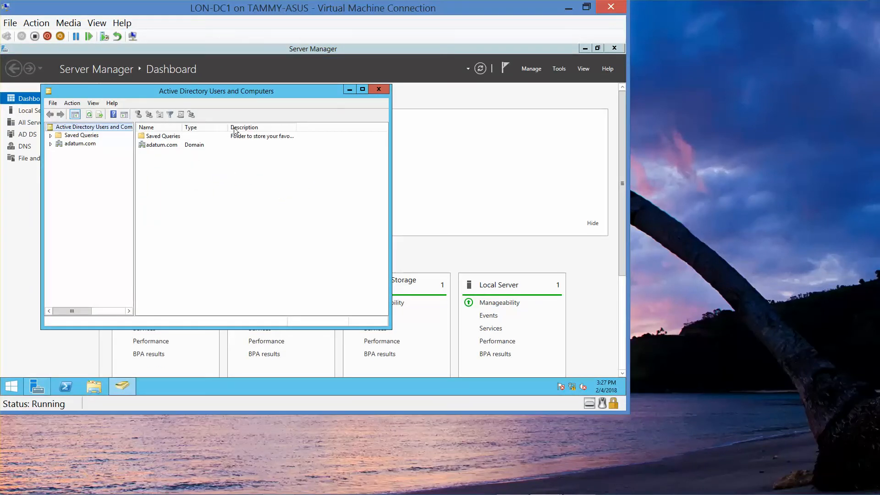
pyautogui.click(585, 48)
pyautogui.click(362, 90)
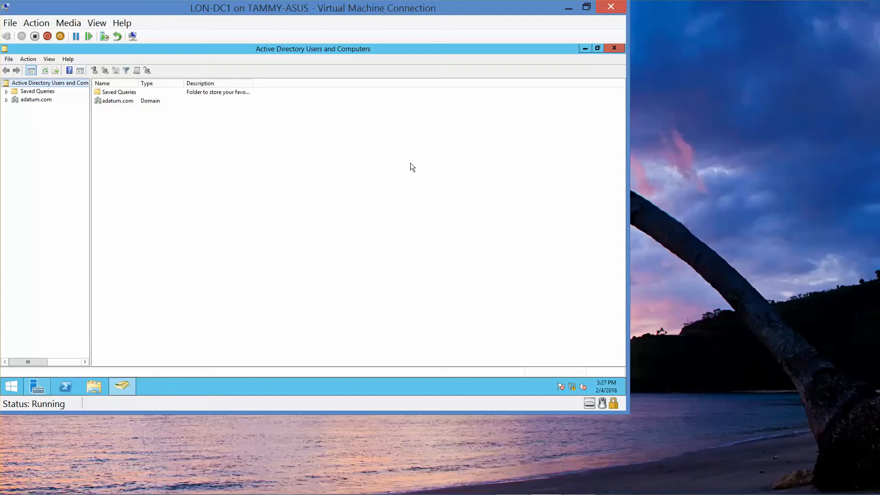
# Start creating a new user object in the Users container of the adatum.com domain
pyautogui.click(7, 101)
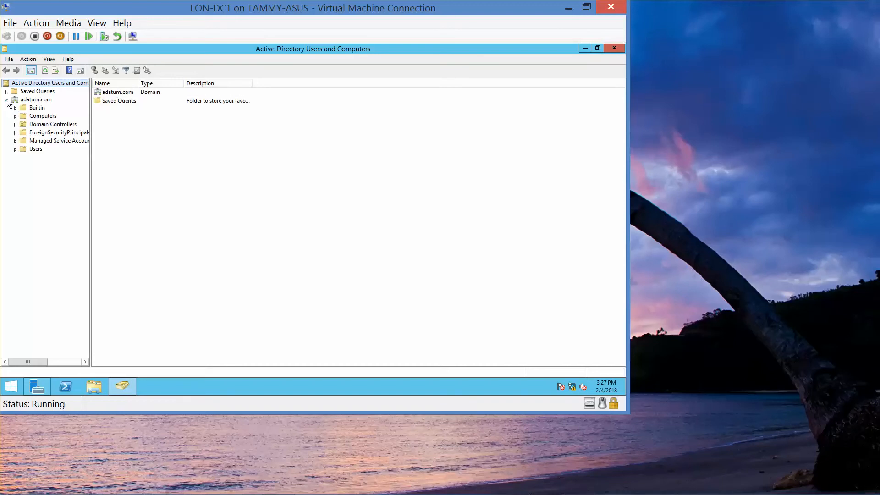
pyautogui.click(34, 150)
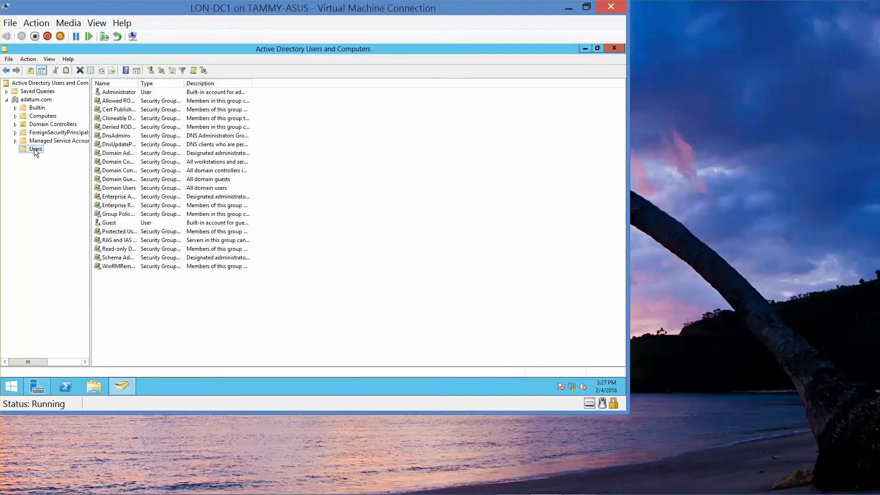
pyautogui.rightClick(35, 151)
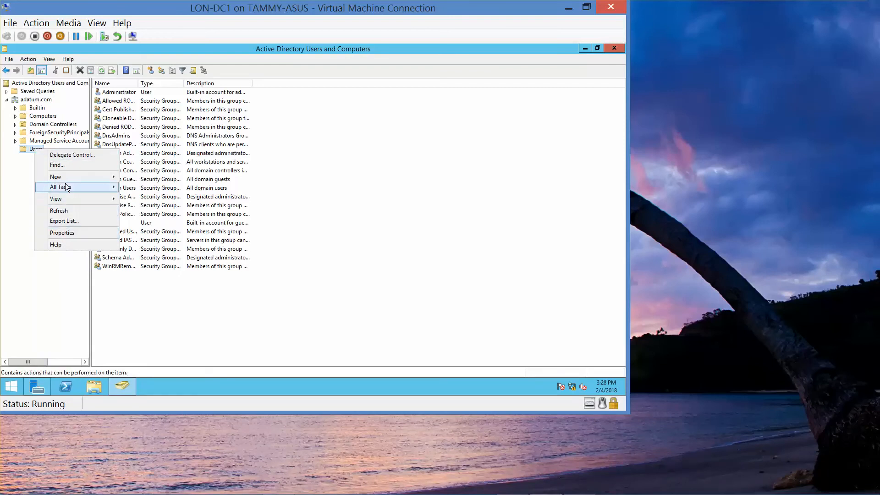
pyautogui.moveTo(65, 178)
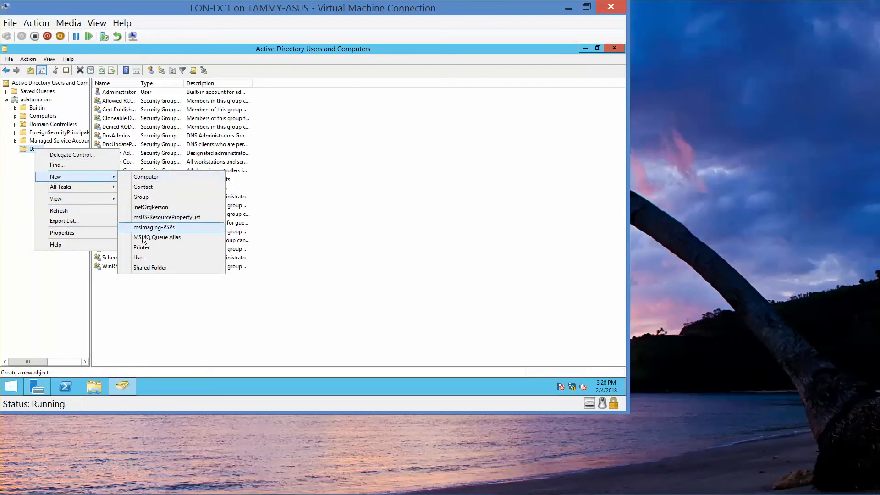
pyautogui.click(144, 257)
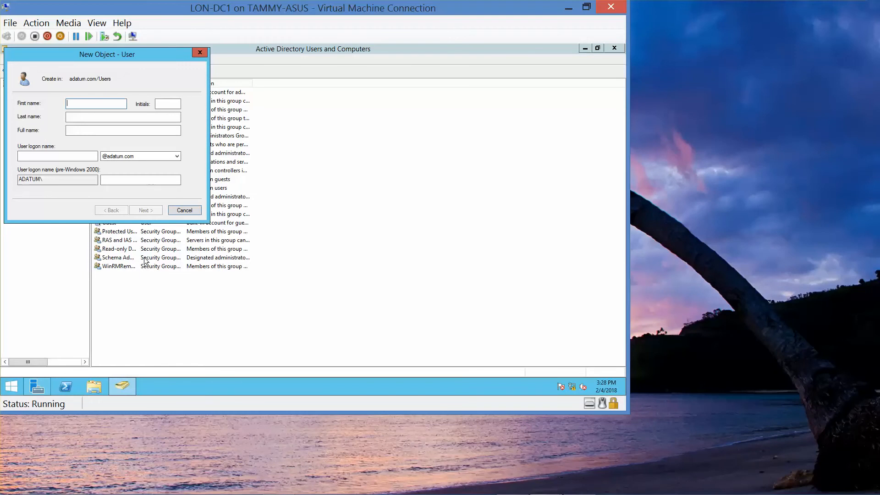
pyautogui.write('Jim')
pyautogui.press('Tab')
pyautogui.write('Au')
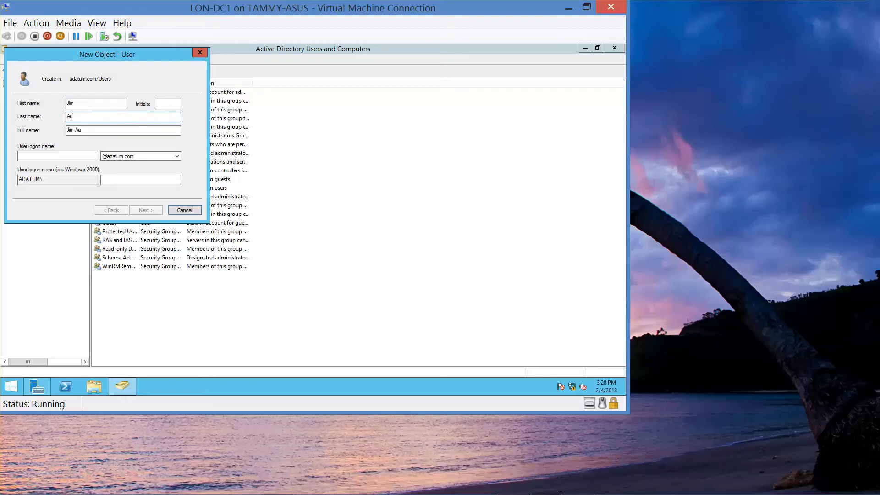
pyautogui.write('stin')
pyautogui.press('Tab')
pyautogui.press('Tab')
pyautogui.write('JAustin')
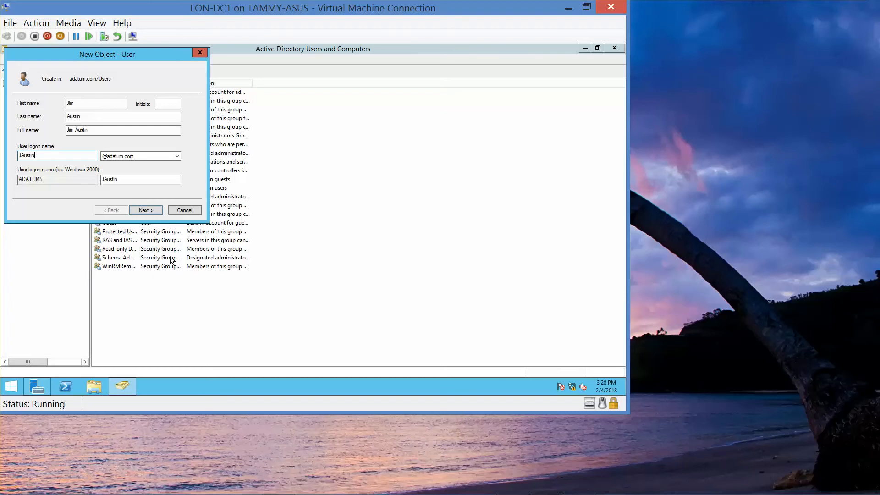
pyautogui.click(145, 212)
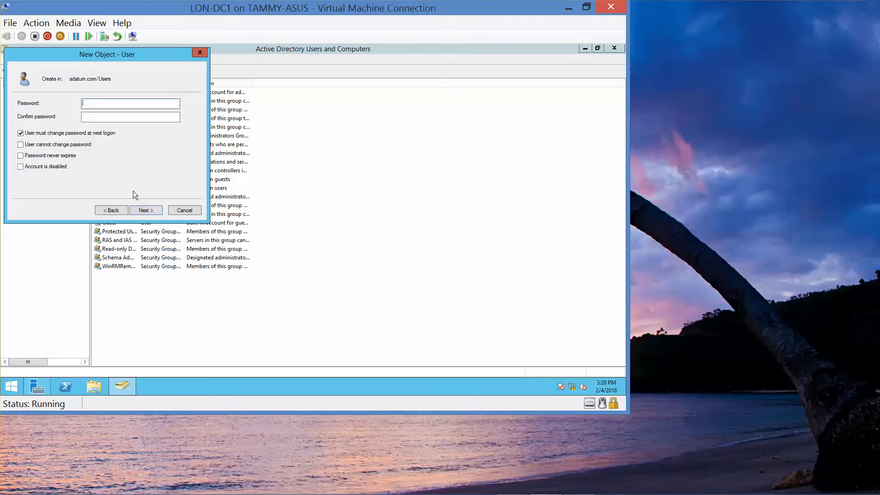
# Enter and confirm the new user's account password
pyautogui.write('Pa$$w0')
pyautogui.press('Tab')
pyautogui.write('Pa$$')
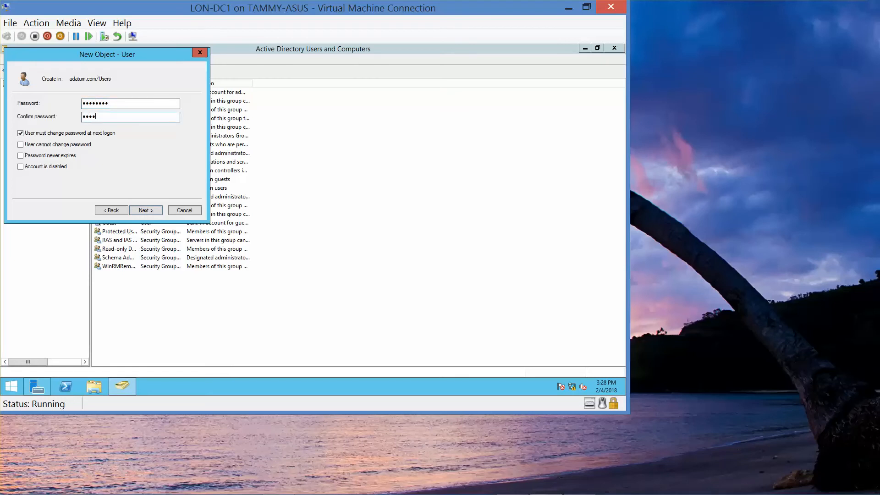
pyautogui.write('w0rd')
# Turn off the forced password change, enable User cannot change password and Password never expires, finish creating the user and close the console
pyautogui.click(20, 134)
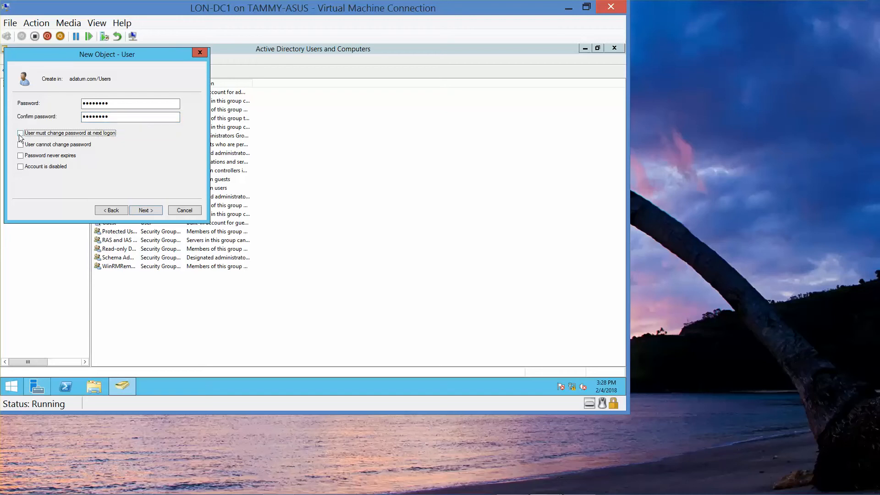
pyautogui.click(21, 146)
pyautogui.click(20, 156)
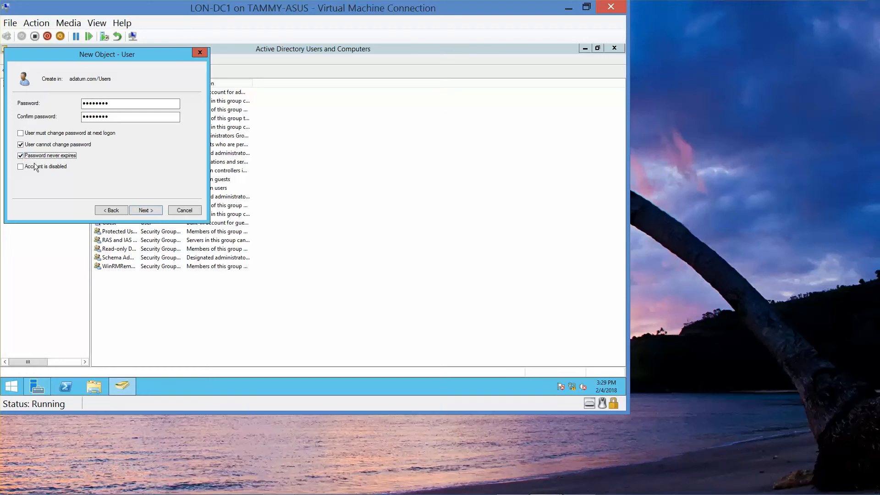
pyautogui.click(153, 214)
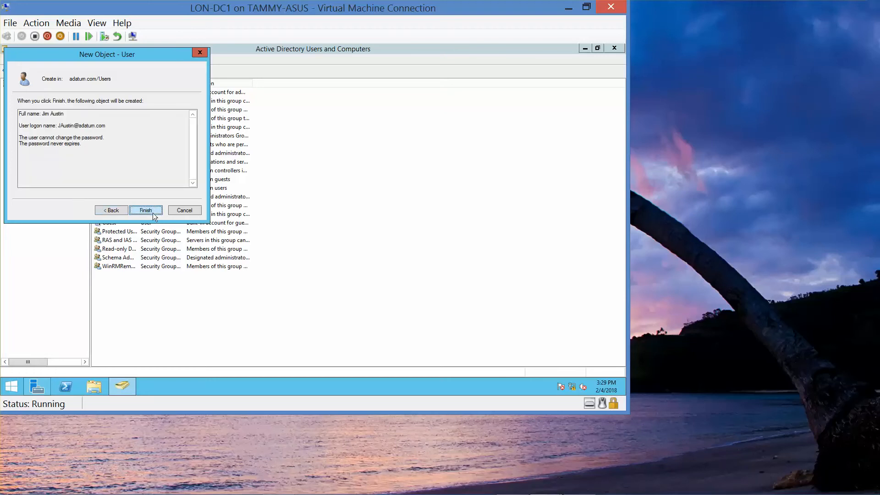
pyautogui.click(145, 211)
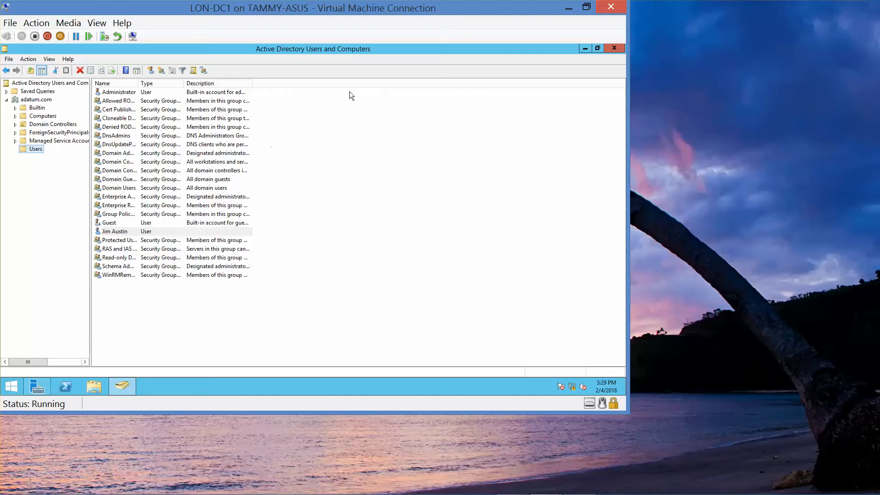
pyautogui.click(614, 48)
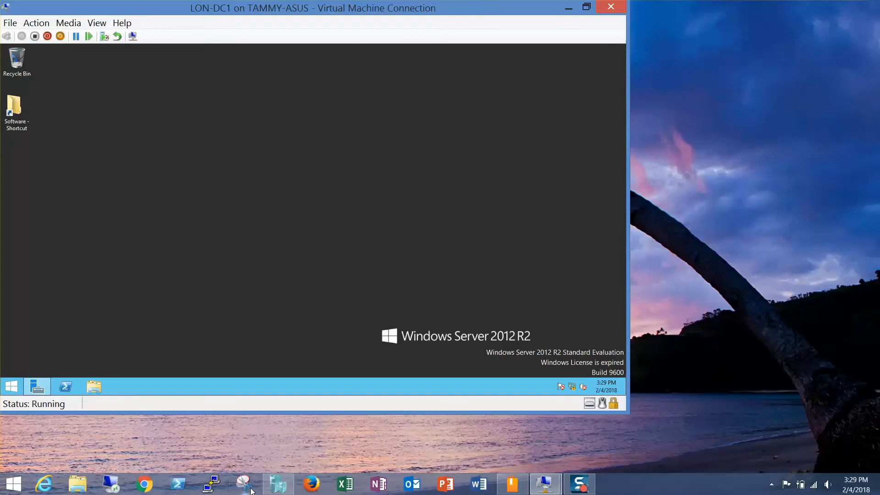
# In Hyper-V Manager, remove the External Switch network adapter from LON-CL2, keep the Private Network 1 adapter and save the settings
pyautogui.click(277, 488)
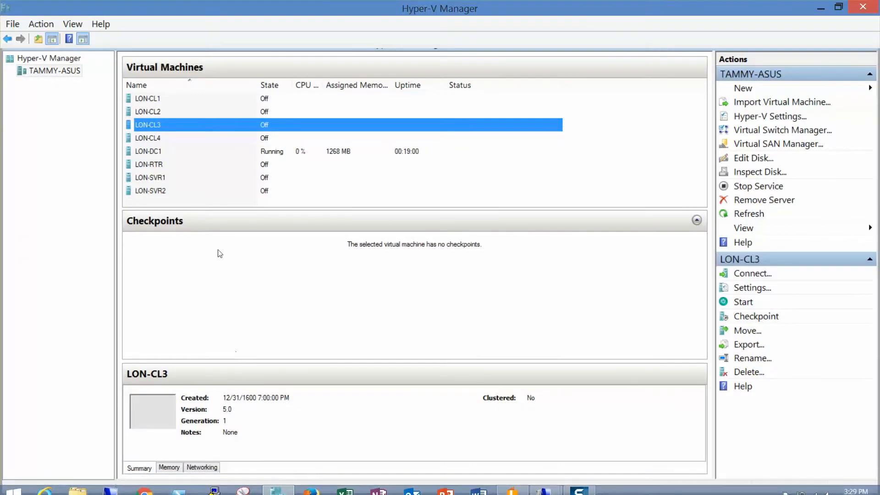
pyautogui.click(152, 113)
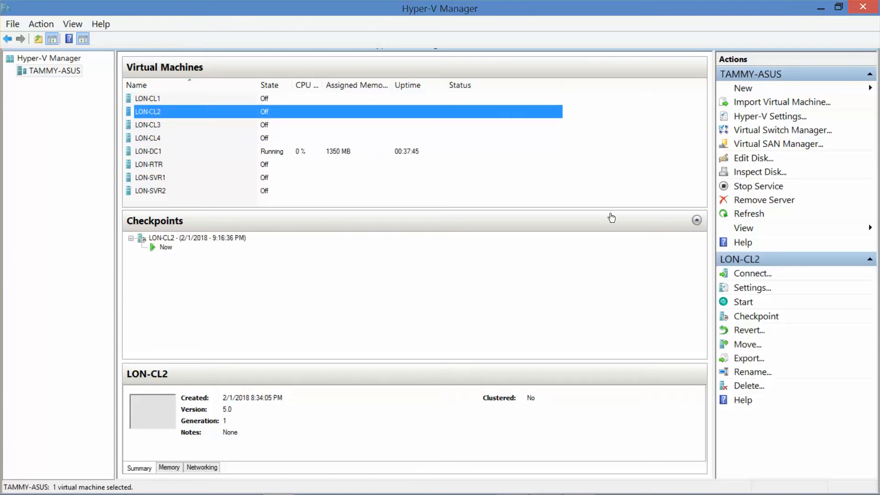
pyautogui.click(746, 288)
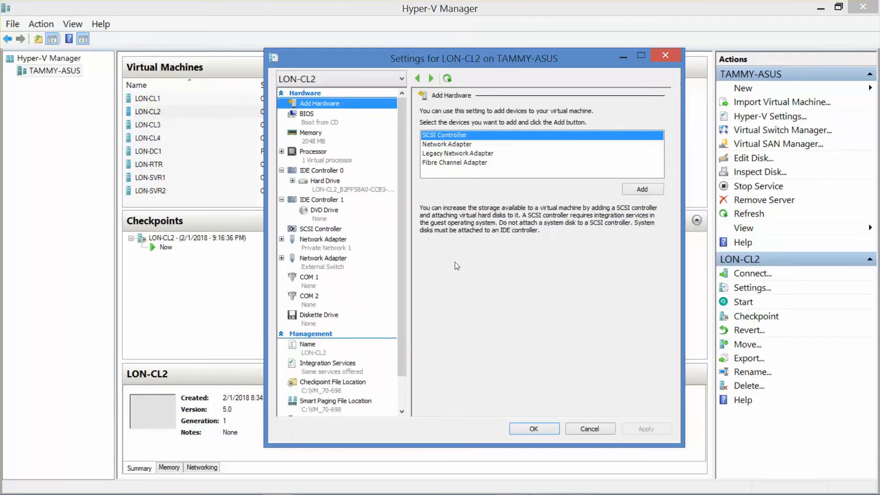
pyautogui.click(334, 248)
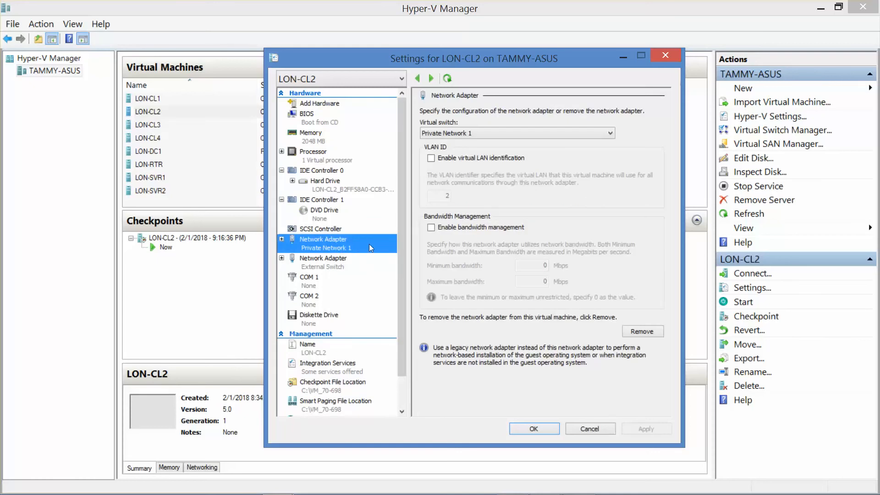
pyautogui.click(338, 262)
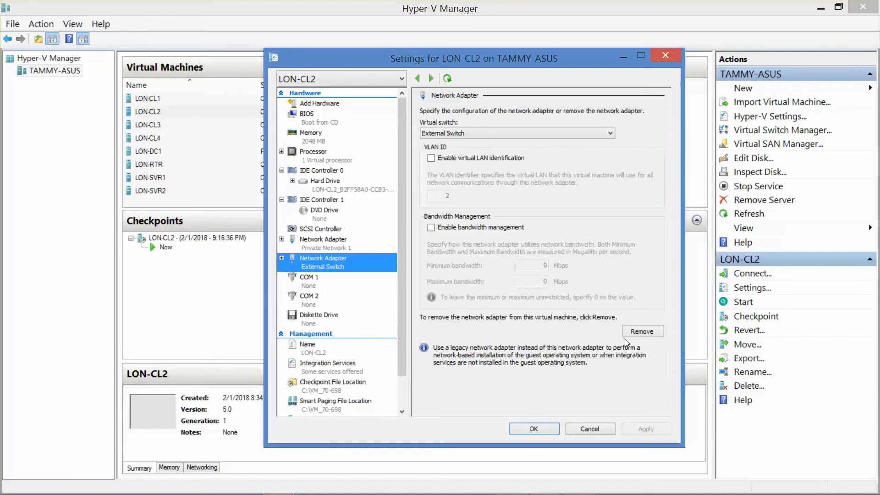
pyautogui.click(636, 334)
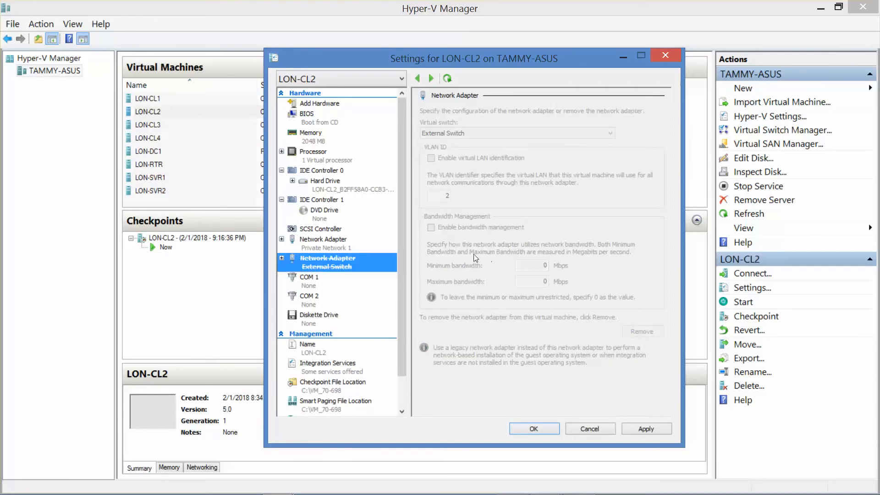
pyautogui.click(341, 243)
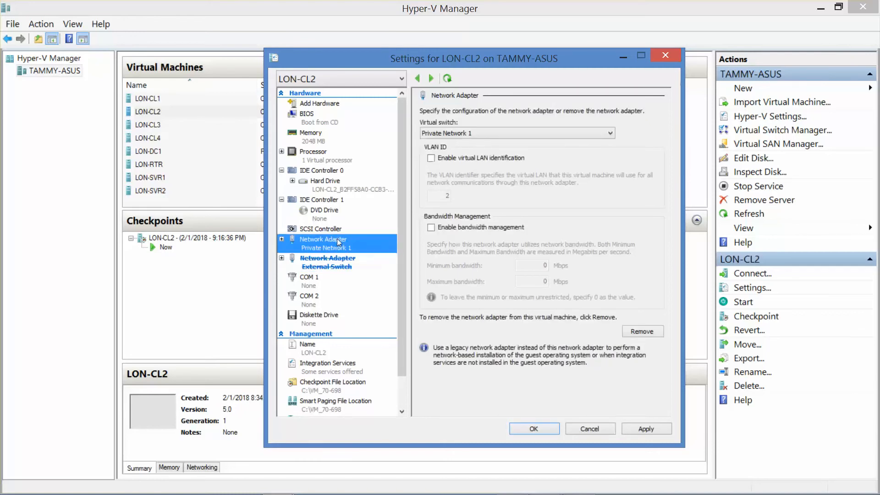
pyautogui.click(531, 429)
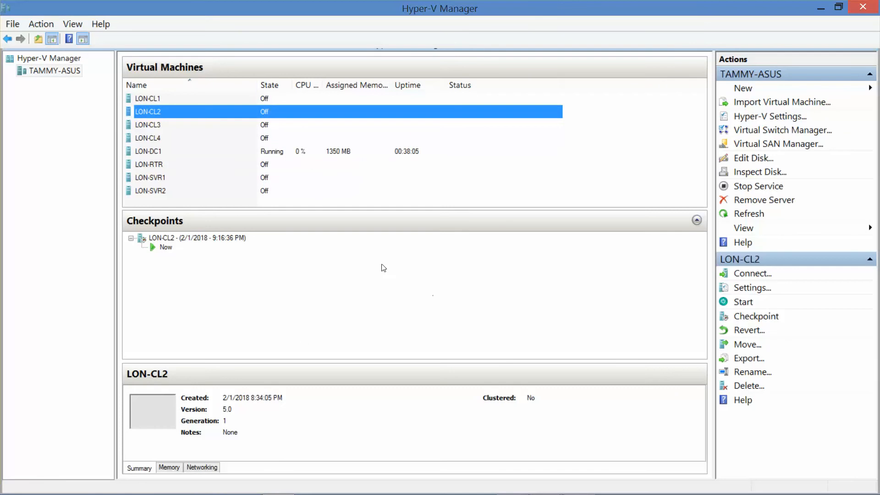
# Connect to the LON-CL2 virtual machine, start it and minimize Hyper-V Manager
pyautogui.doubleClick(166, 112)
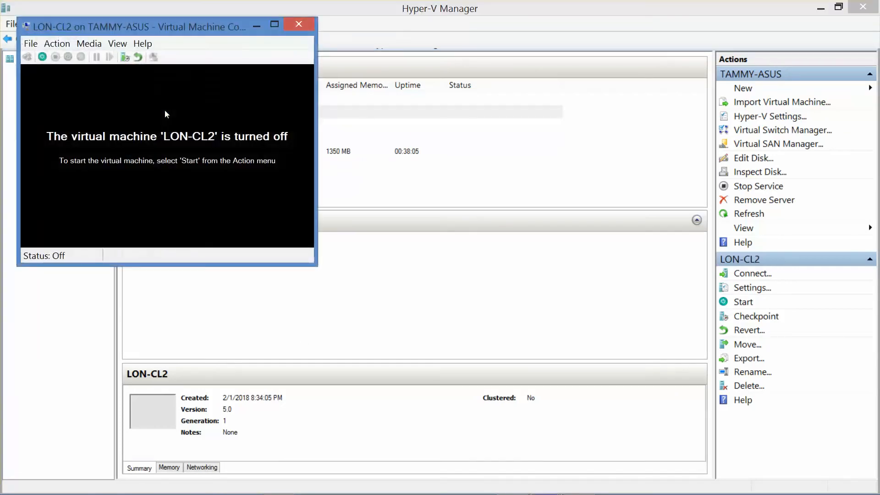
pyautogui.click(43, 57)
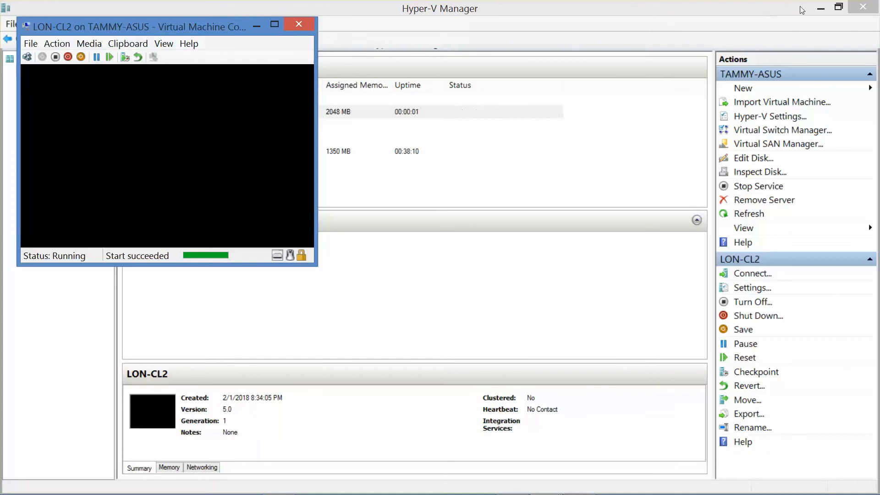
pyautogui.click(819, 10)
pyautogui.click(820, 8)
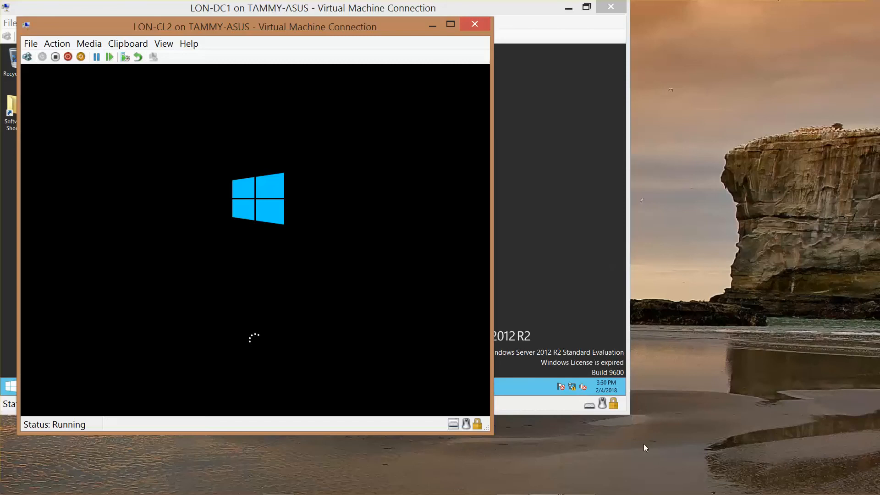
# Sign in to LON-CL2 as adatum\administrator with the account password and minimize the session
pyautogui.moveTo(652, 494)
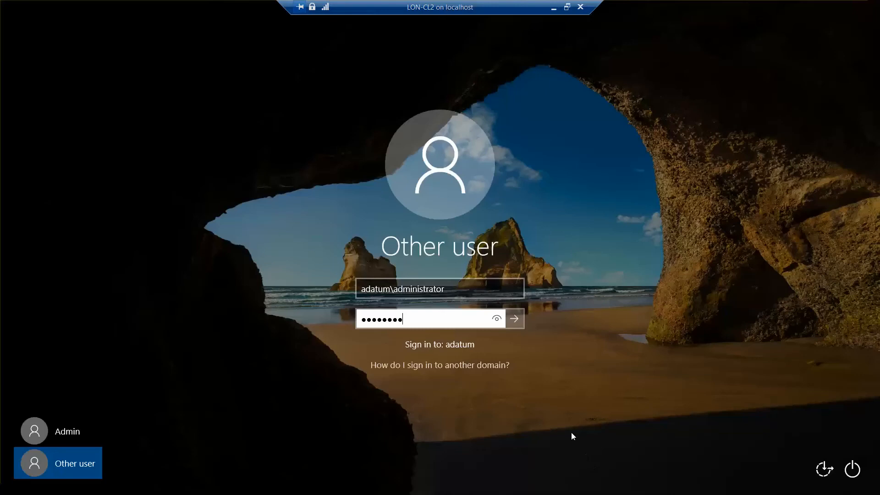
pyautogui.click(494, 320)
pyautogui.click(520, 320)
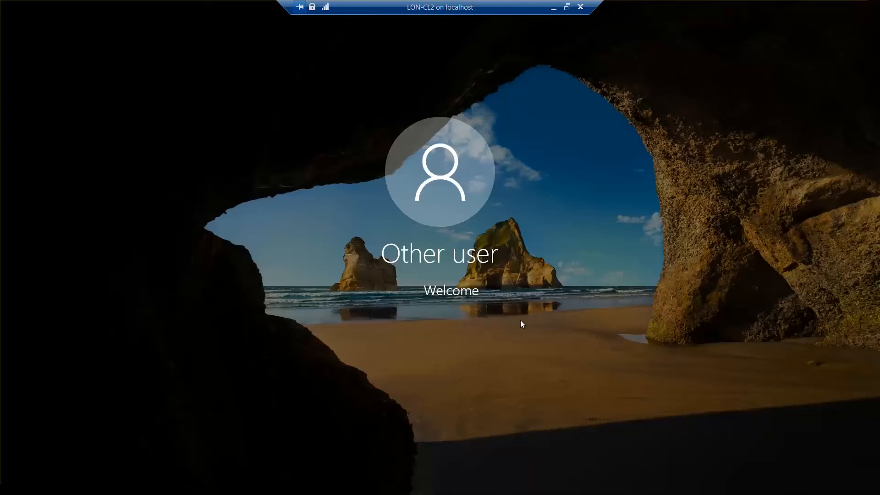
pyautogui.click(553, 8)
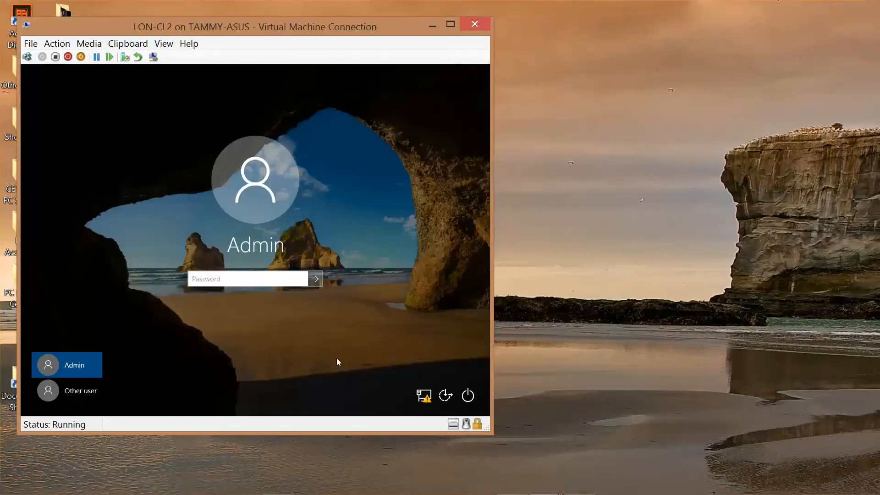
# Choose to sign in to LON-CL2 as another user and enter the new domain user's logon name with the adatum domain prefix
pyautogui.click(47, 393)
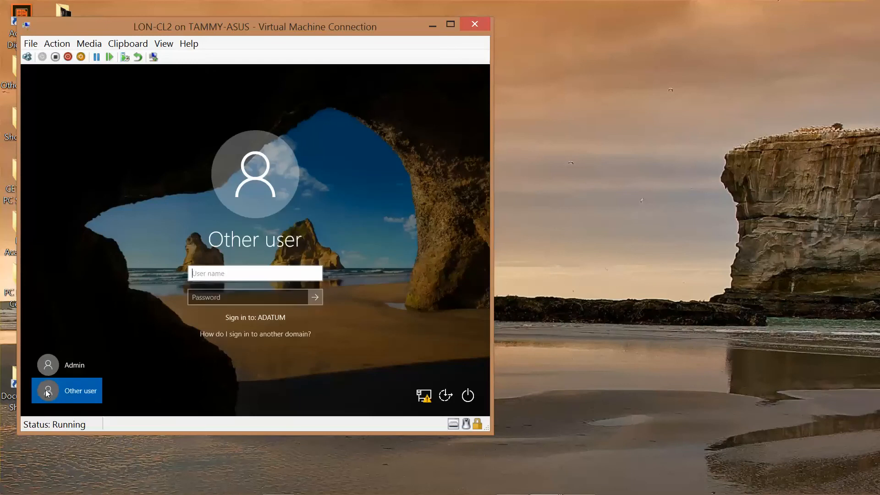
pyautogui.write('\\')
pyautogui.write('adatum')
pyautogui.write('\\')
pyautogui.press('BackSpace')
pyautogui.press('BackSpace')
pyautogui.press('BackSpace')
pyautogui.press('BackSpace')
pyautogui.press('BackSpace')
pyautogui.press('BackSpace')
pyautogui.press('BackSpace')
pyautogui.press('BackSpace')
pyautogui.write('adatum\\jaus')
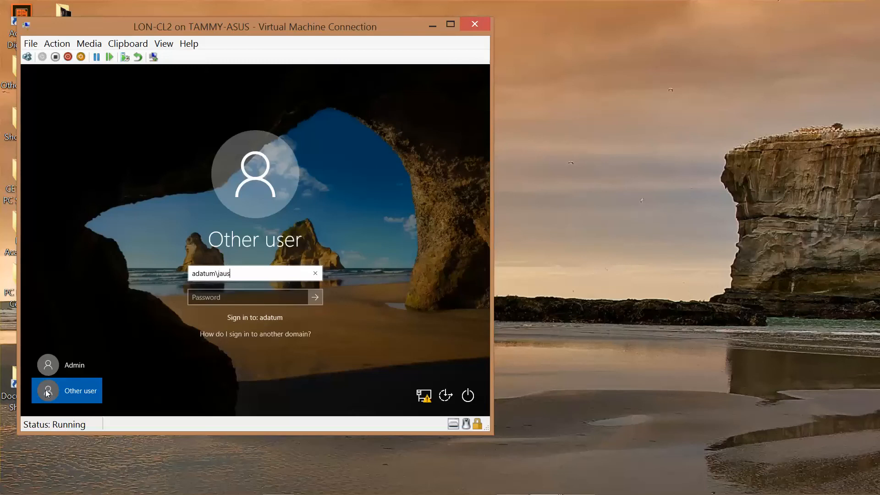
pyautogui.write('tin')
pyautogui.press('Tab')
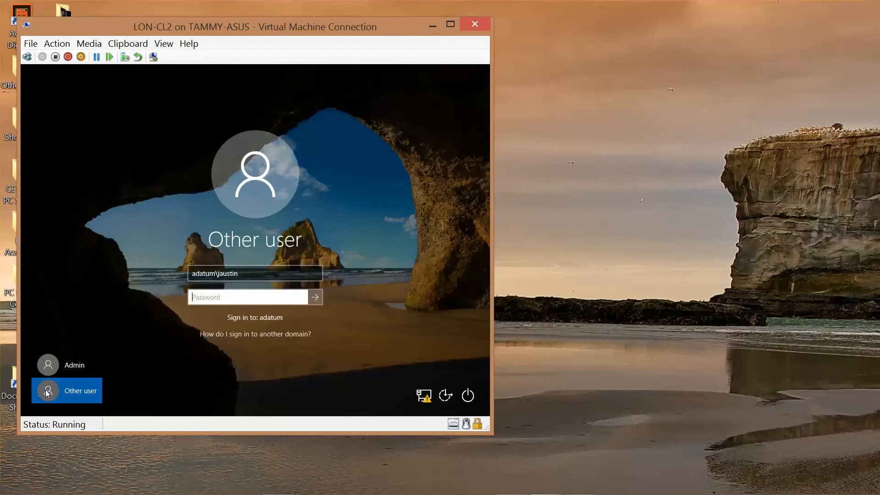
# Enter the domain user's account password and sign in to LON-CL2
pyautogui.write('Pa$$w0rd')
pyautogui.click(302, 298)
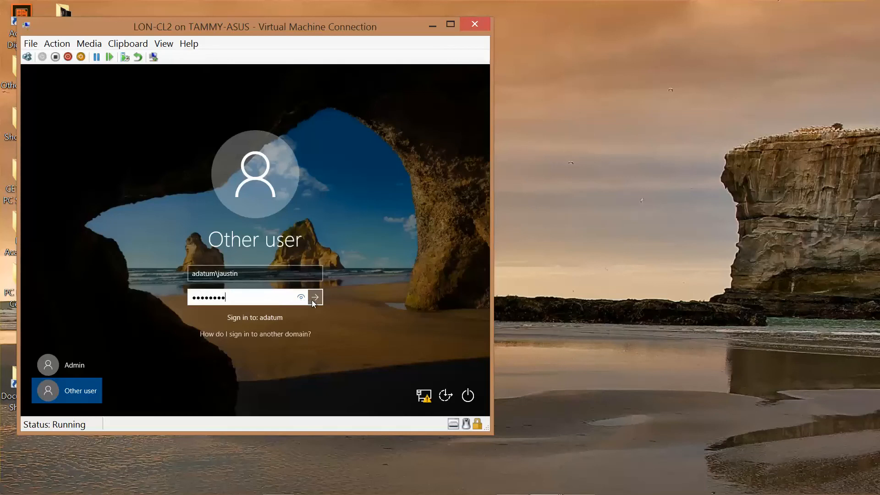
pyautogui.click(315, 298)
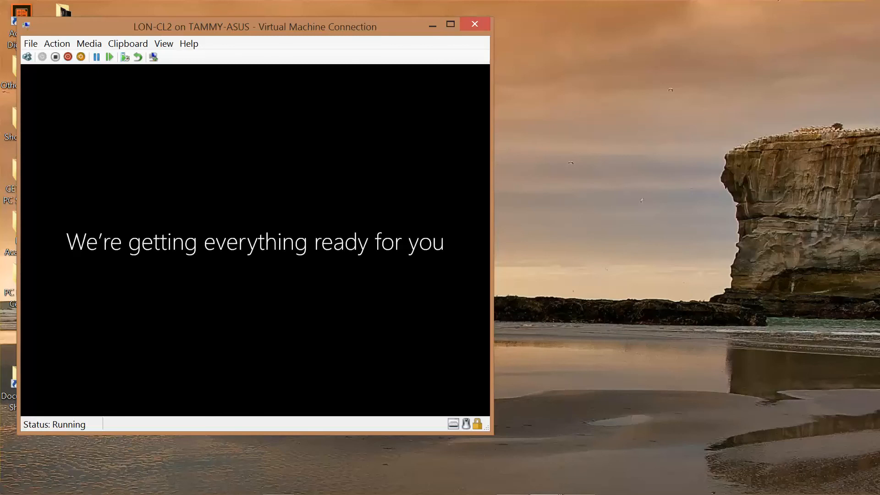
# Create a text document named Lab 2 on the domain user's desktop and maximize the virtual machine window
pyautogui.moveTo(588, 489)
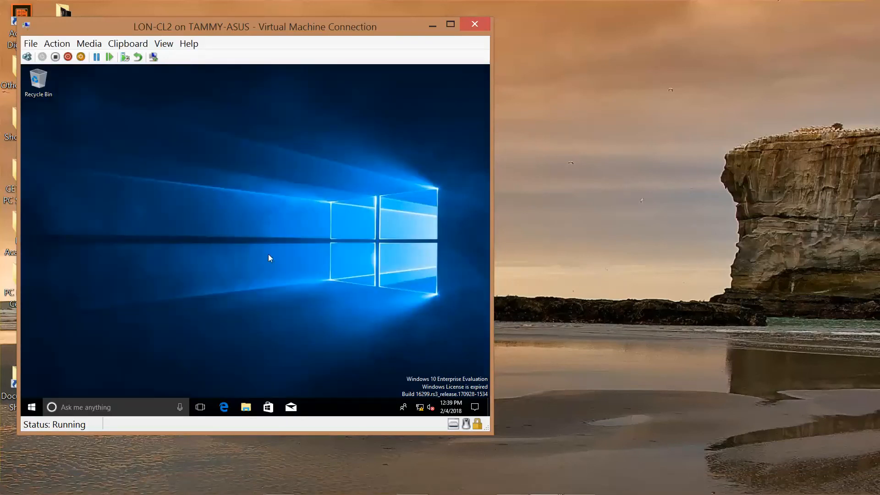
pyautogui.rightClick(269, 255)
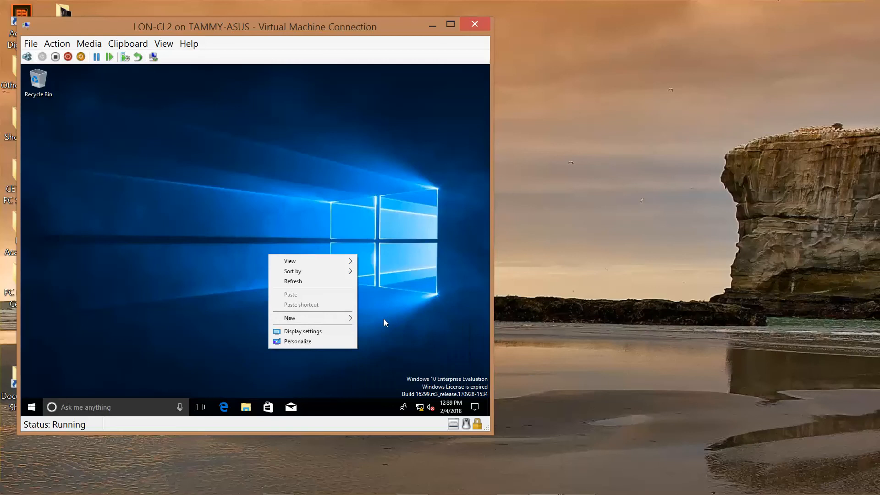
pyautogui.moveTo(349, 319)
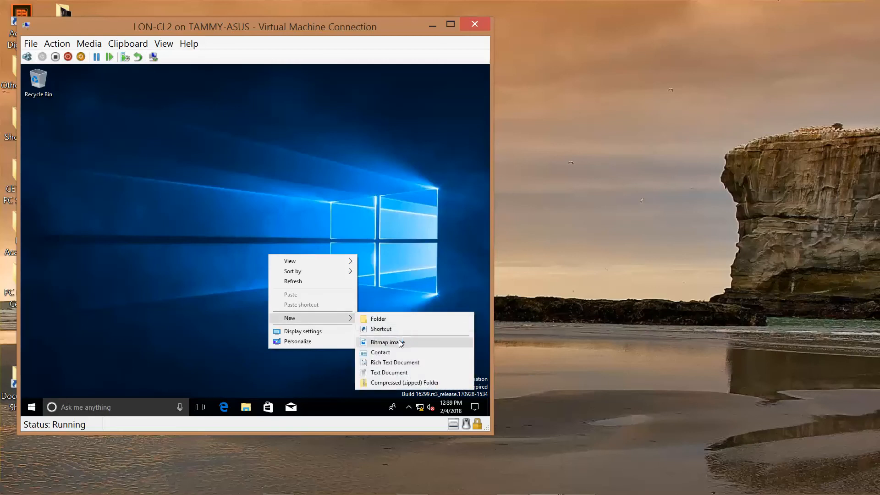
pyautogui.click(405, 373)
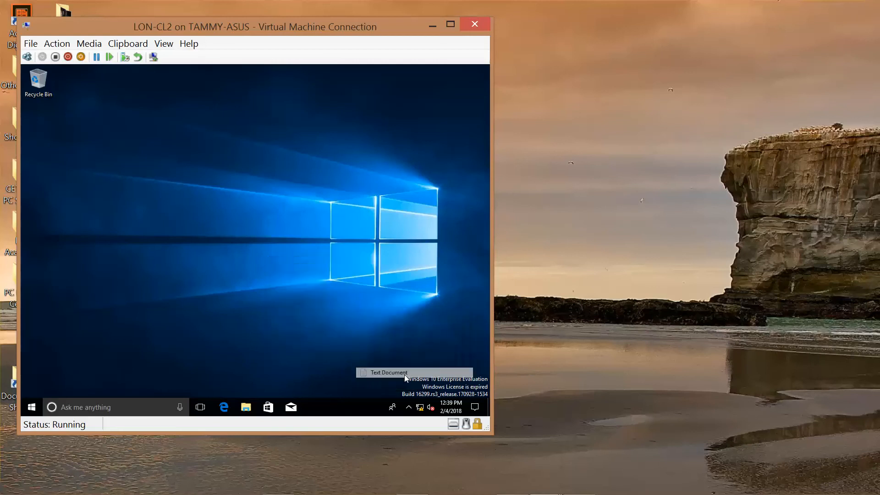
pyautogui.click(451, 24)
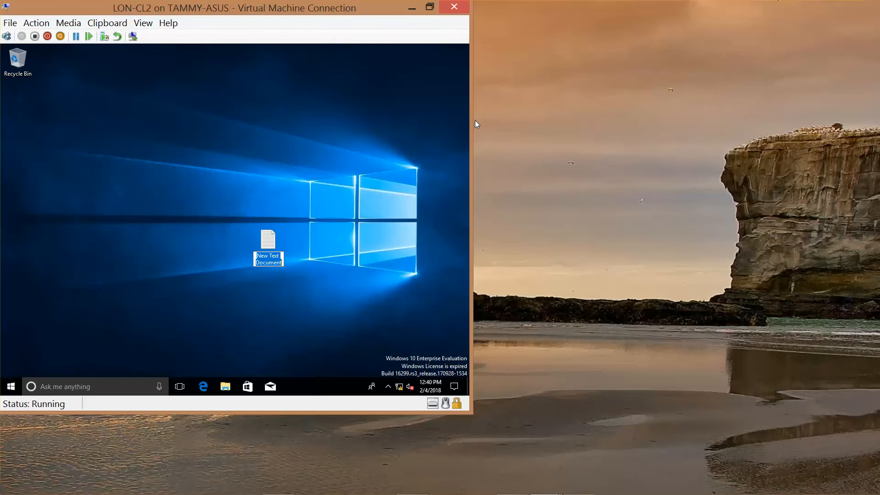
pyautogui.write('Lab 2')
pyautogui.press('Return')
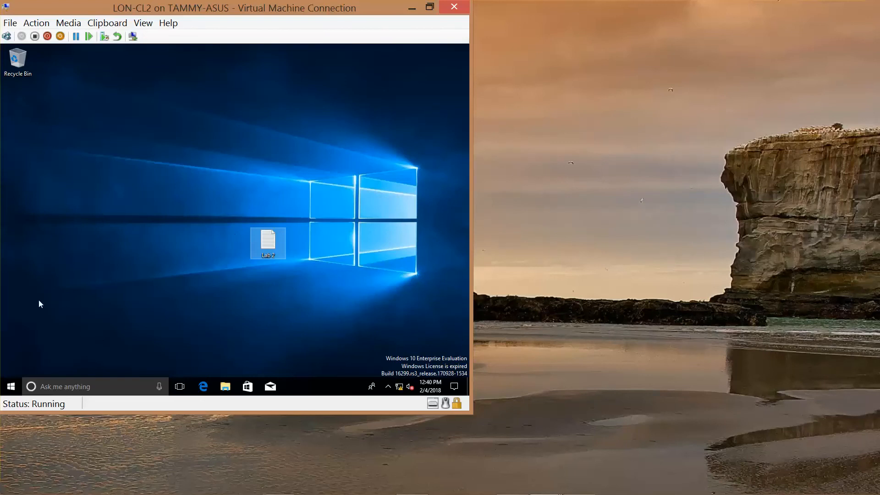
# Sign the domain user out of LON-CL2 and bring up the sign-in screen
pyautogui.rightClick(11, 388)
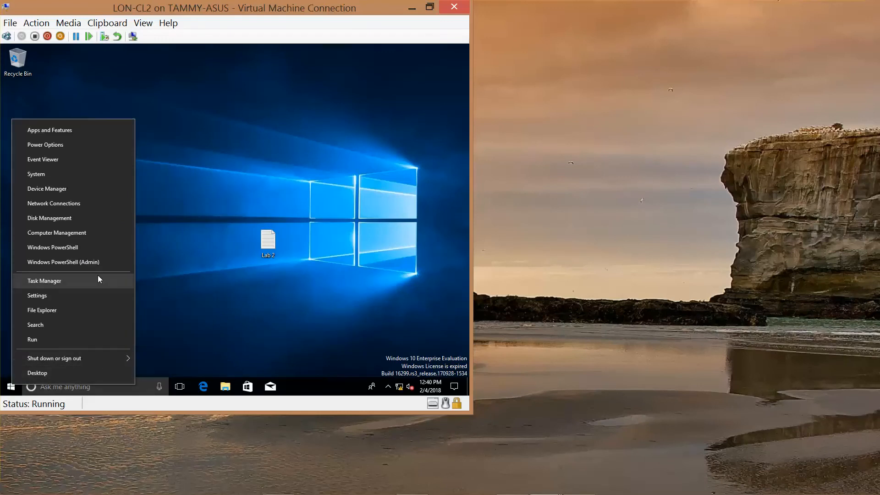
pyautogui.moveTo(111, 362)
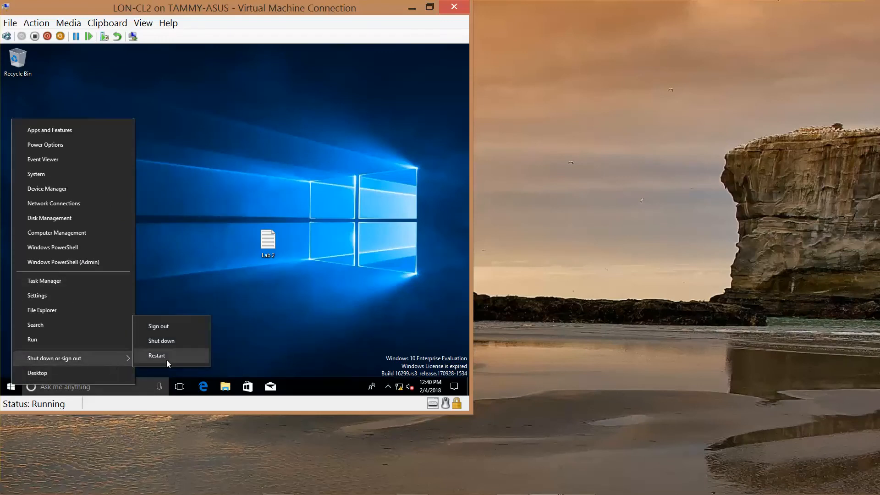
pyautogui.click(168, 329)
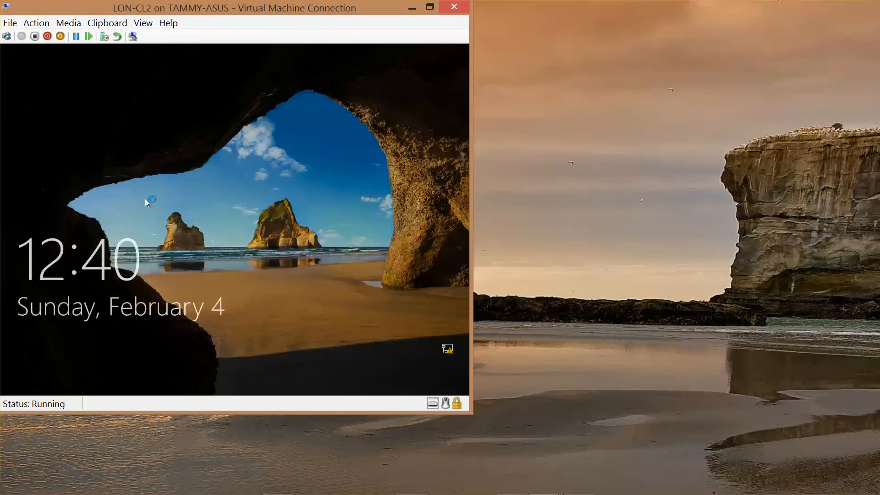
pyautogui.click(7, 37)
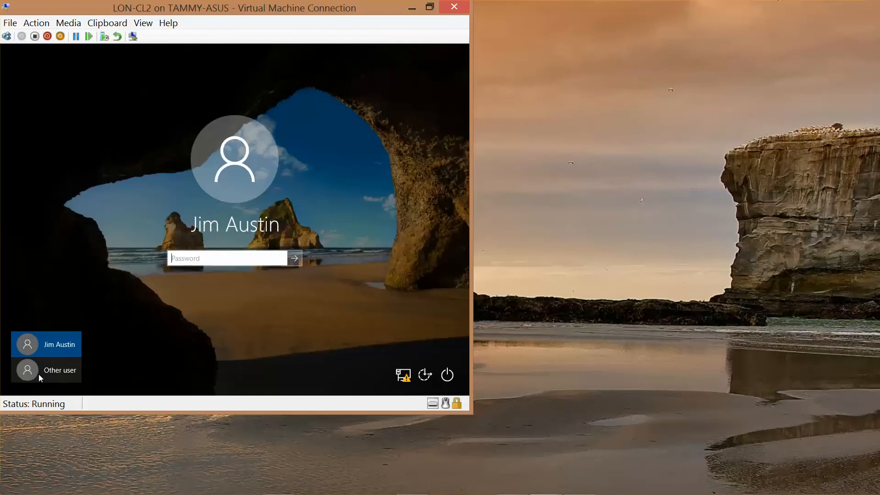
pyautogui.press('Return')
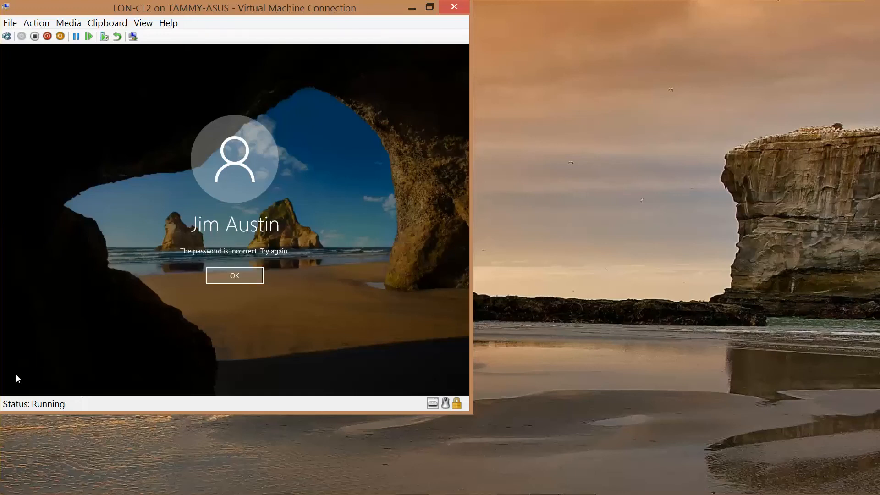
pyautogui.click(224, 279)
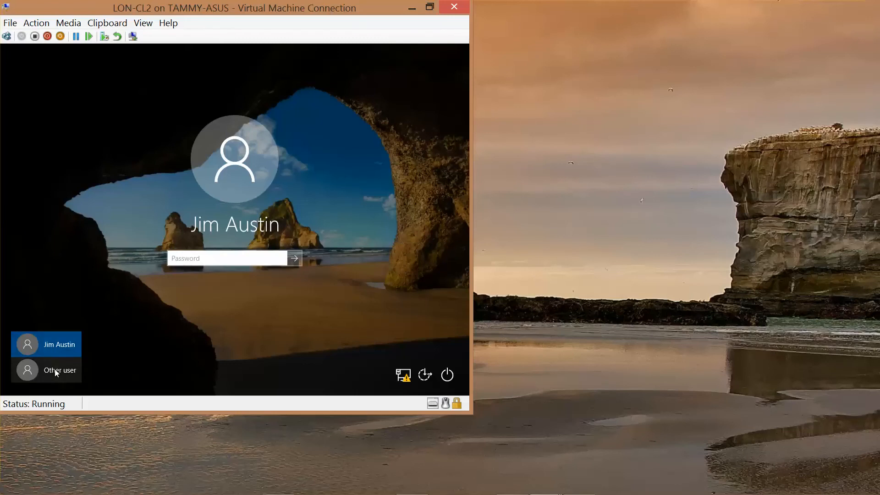
pyautogui.press('Return')
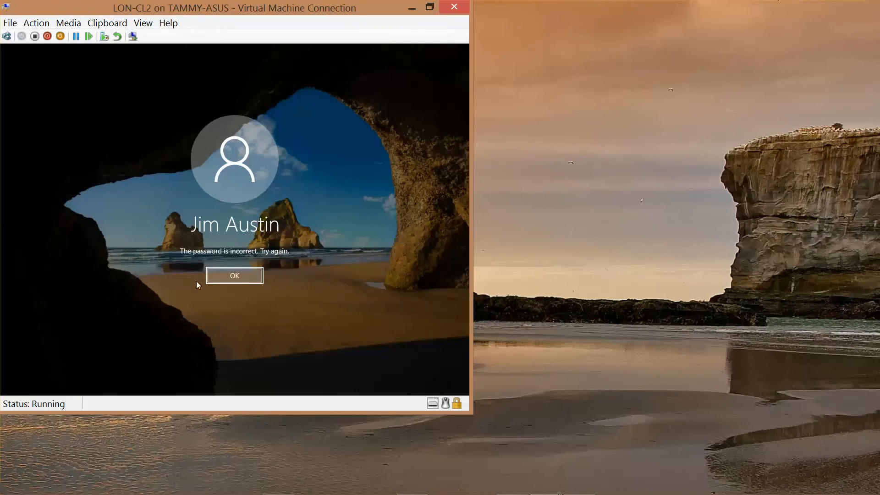
pyautogui.moveTo(534, 490)
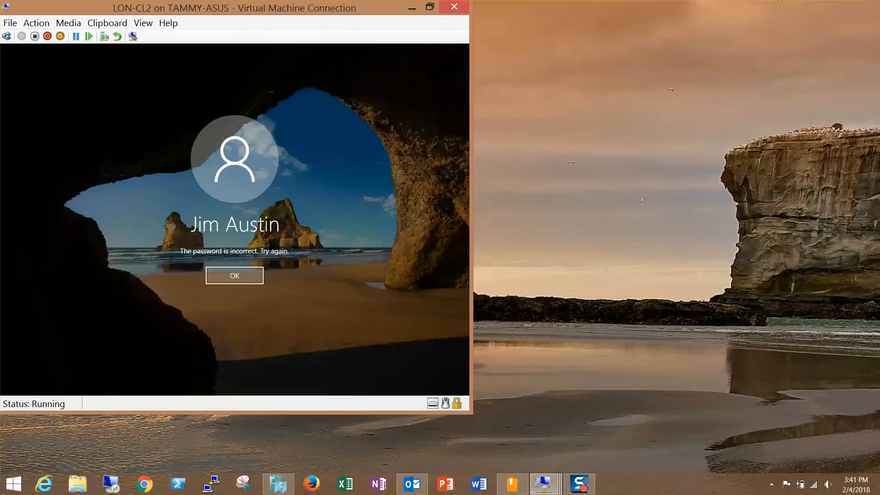
pyautogui.click(583, 484)
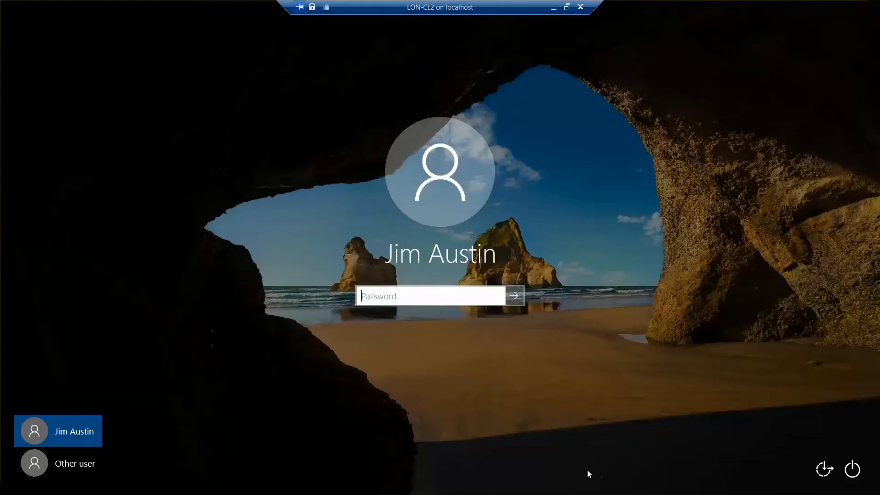
# Choose to sign in to LON-CL2 as another user and enter adatum\administrator as the user name
pyautogui.click(56, 462)
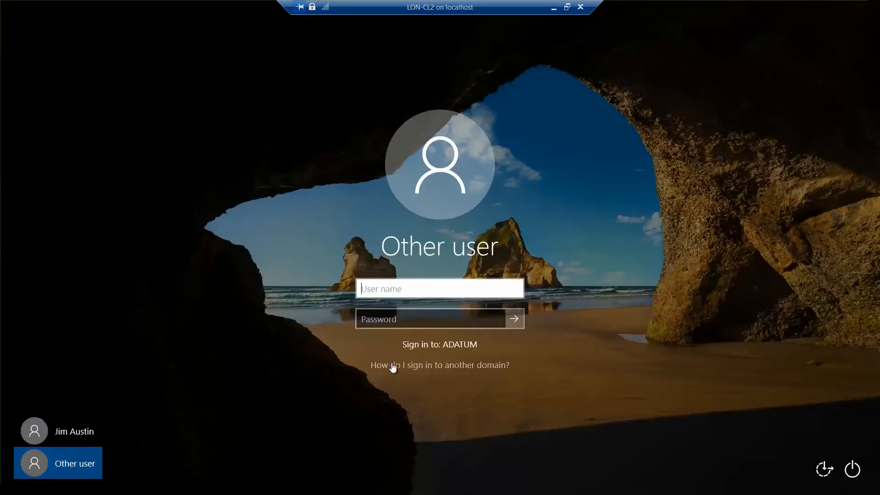
pyautogui.write('adatum\\adm')
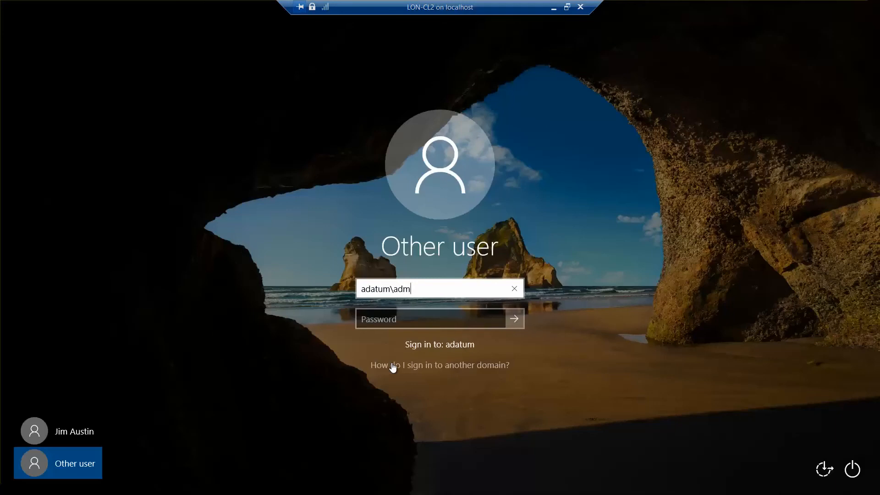
pyautogui.write('inistrator')
pyautogui.press('Tab')
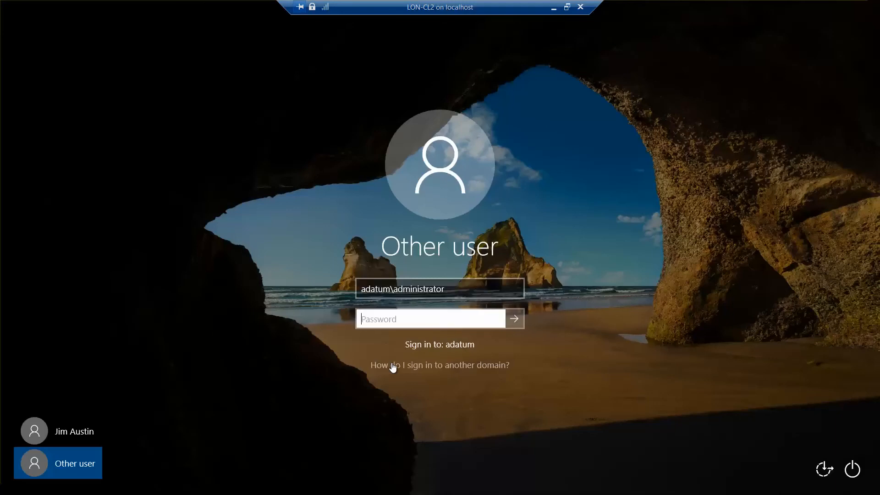
# Enter the domain administrator's account password and sign in to LON-CL2
pyautogui.write('Pa55w0rd')
pyautogui.press('Return')
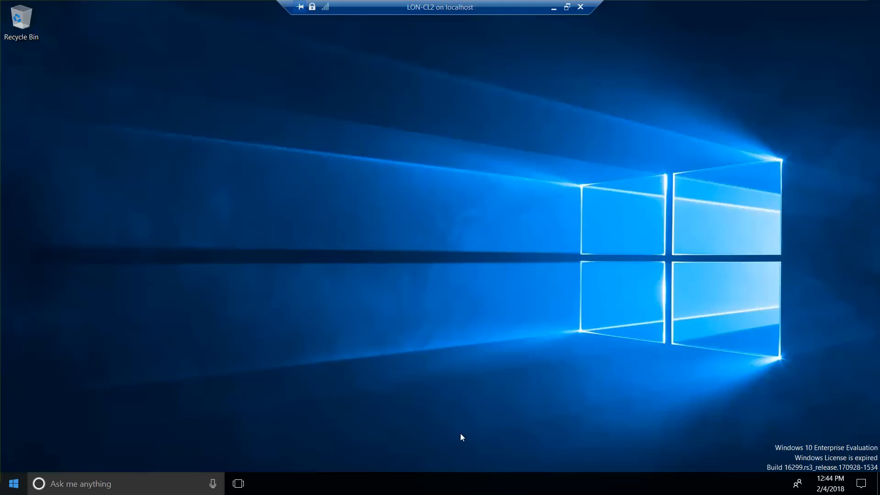
pyautogui.click(567, 7)
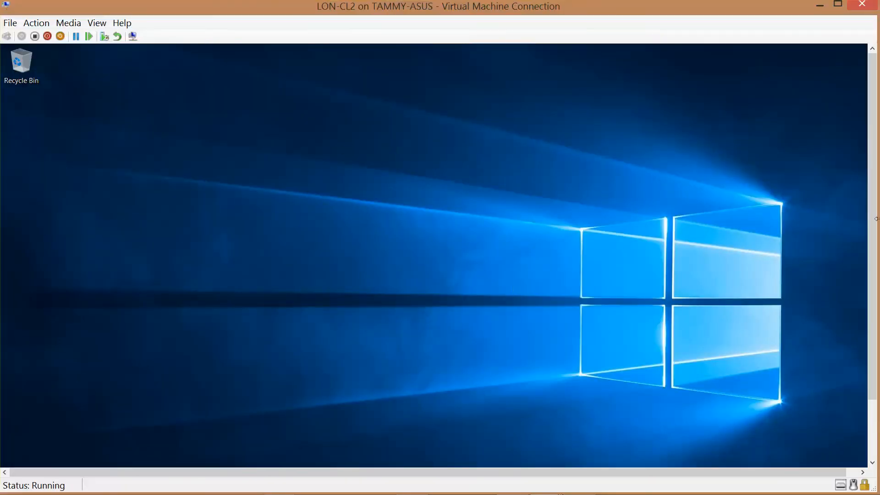
pyautogui.moveTo(874, 244); pyautogui.dragTo(873, 316)
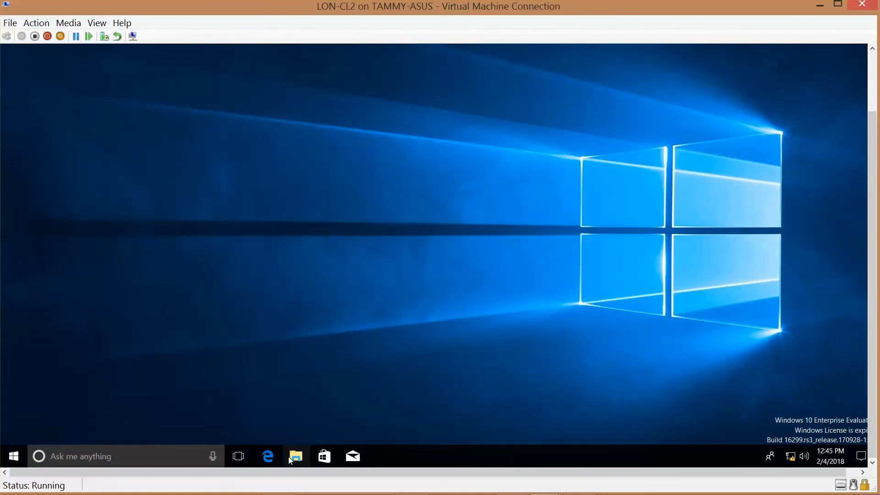
pyautogui.press('super+x')
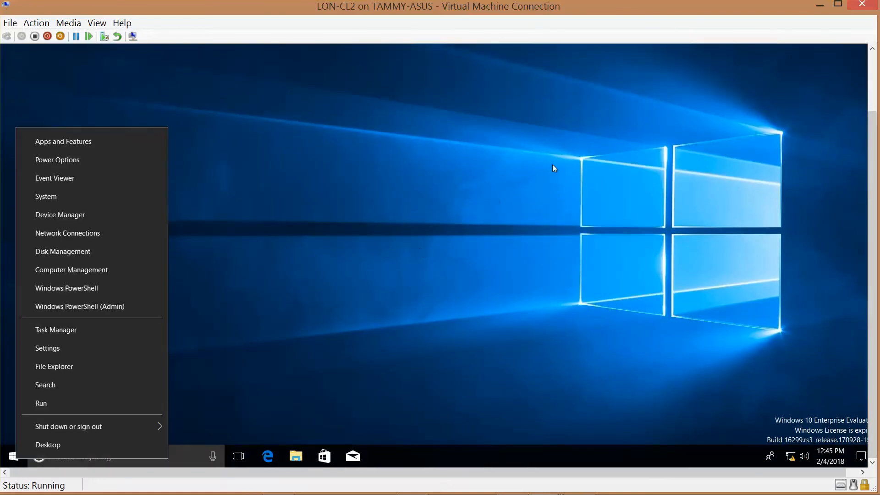
pyautogui.click(838, 5)
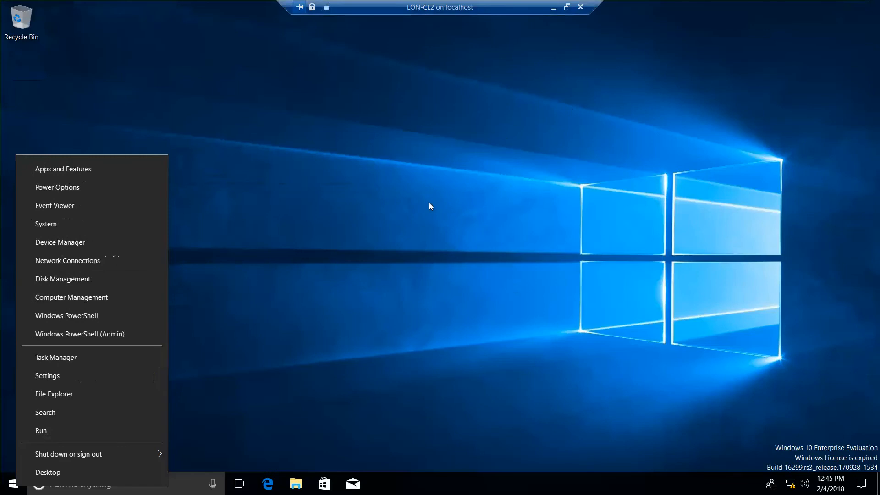
# Open This PC in File Explorer and start mapping a network drive with M: as the drive letter
pyautogui.click(296, 484)
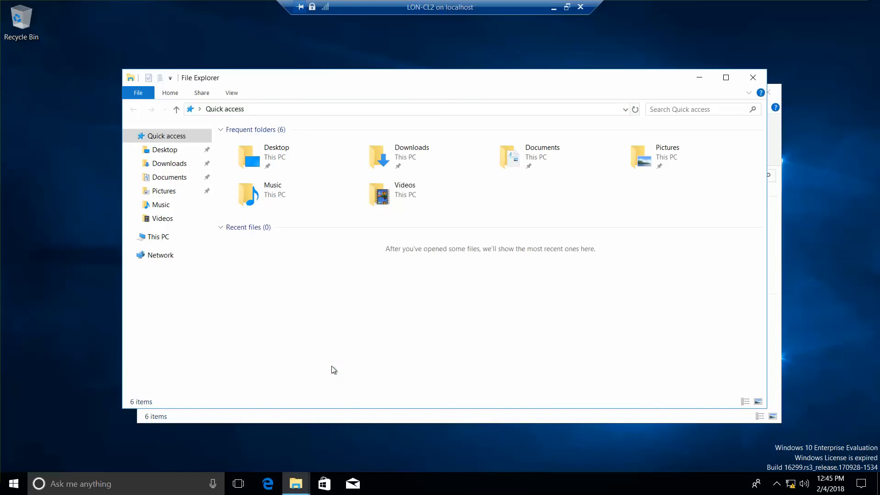
pyautogui.click(161, 242)
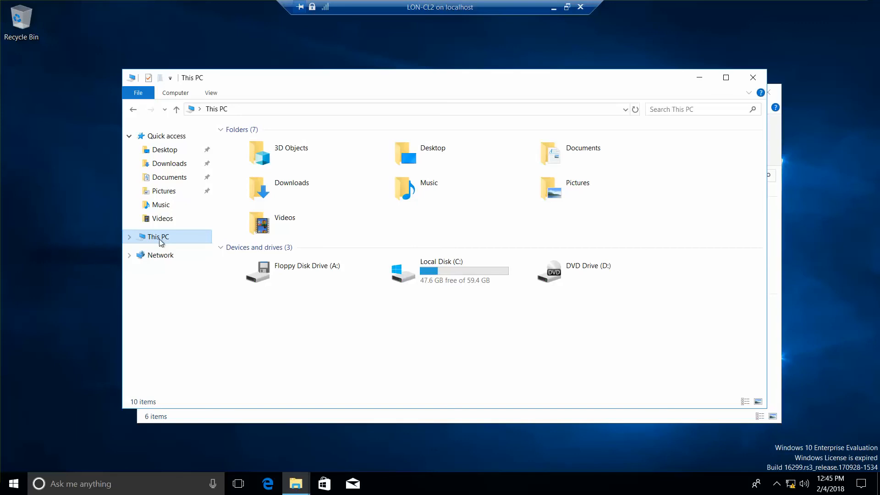
pyautogui.click(131, 237)
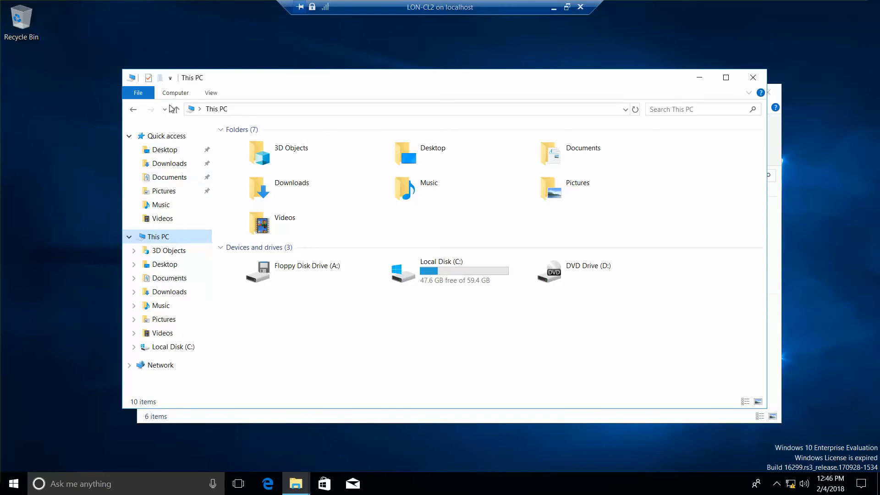
pyautogui.click(173, 93)
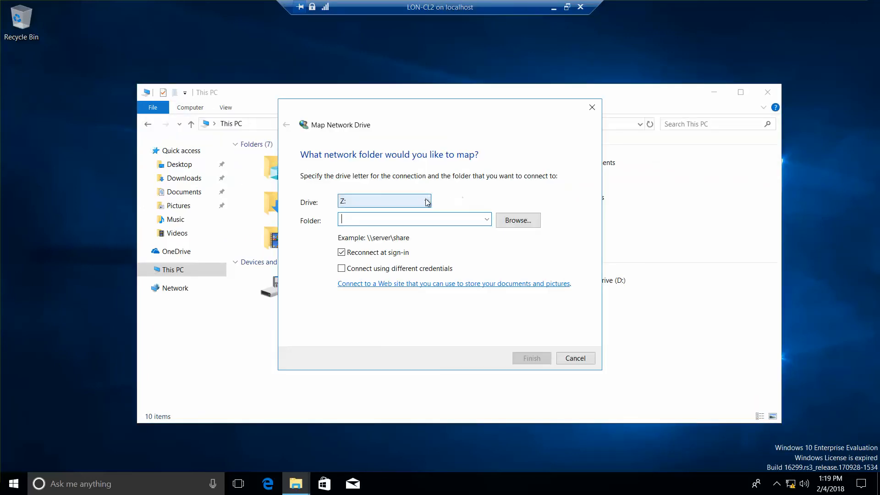
pyautogui.click(403, 201)
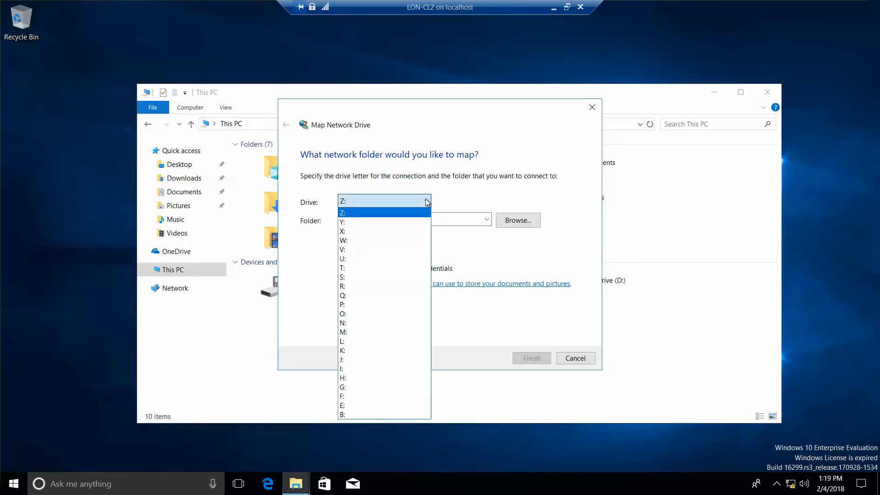
pyautogui.click(359, 331)
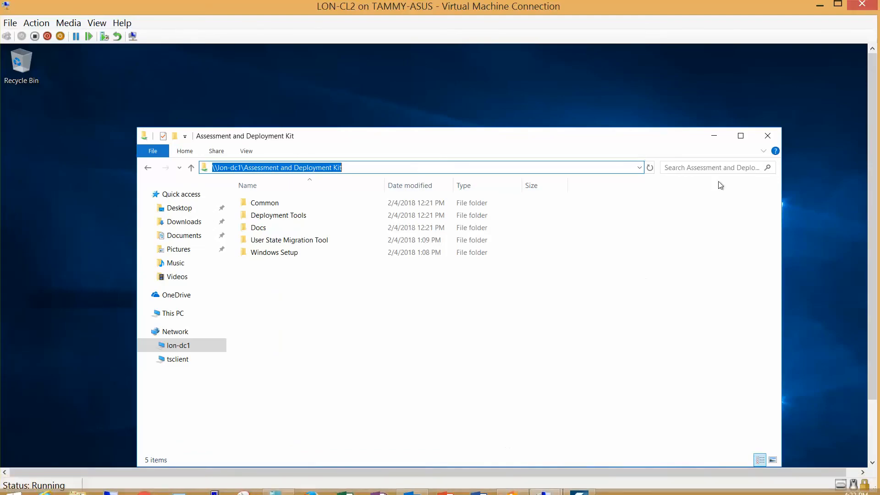
# Set the folder for drive M: to \\lon-dc1\Assessment and Deployment Kit and finish mapping the network drive
pyautogui.click(715, 136)
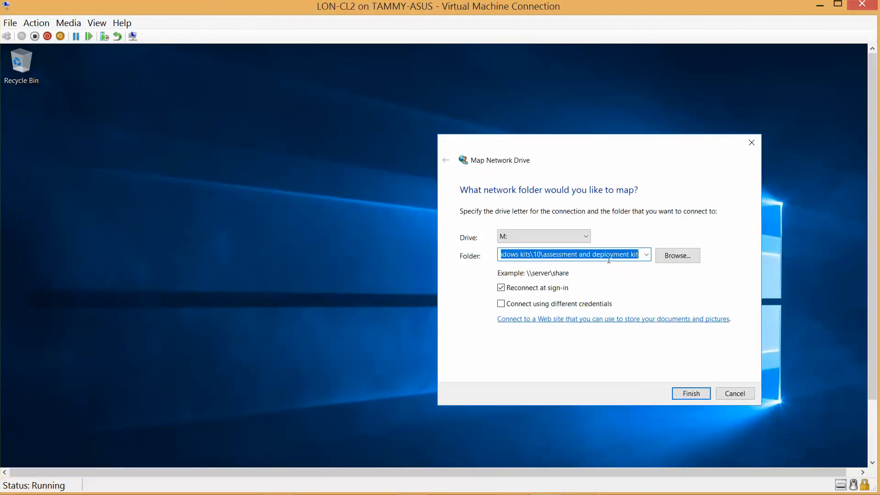
pyautogui.click(622, 255)
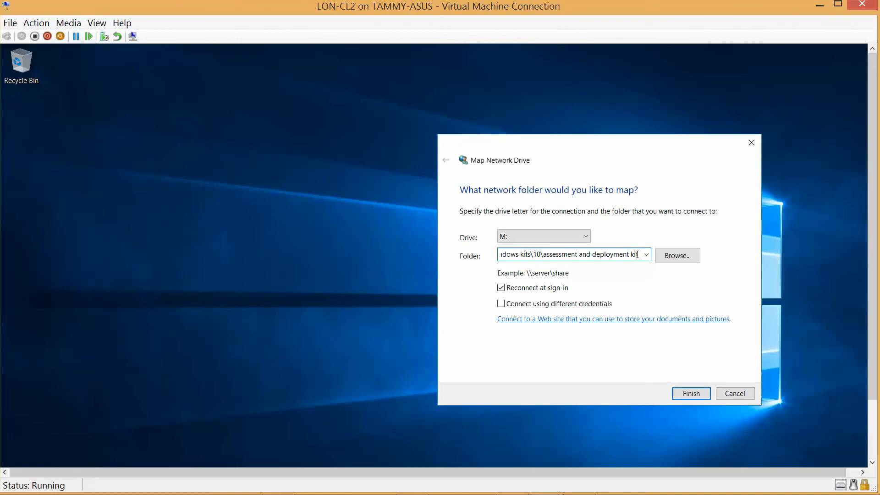
pyautogui.moveTo(637, 255); pyautogui.dragTo(471, 265)
pyautogui.write('t')
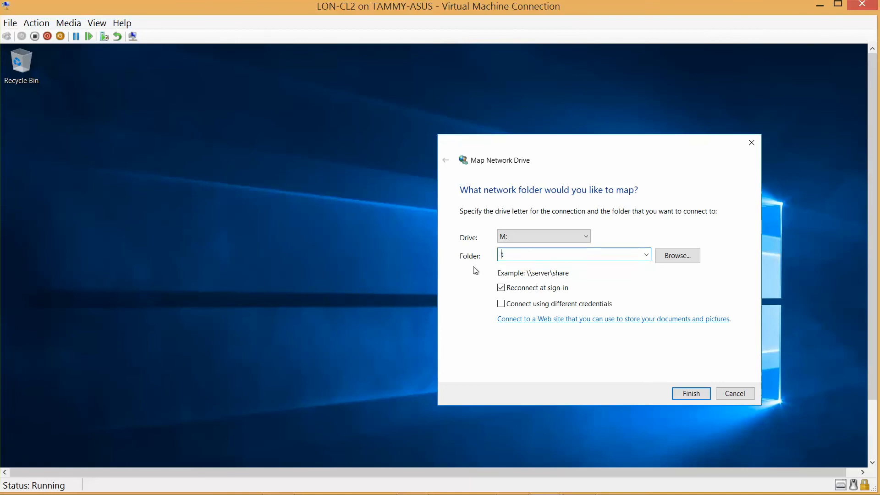
pyautogui.press('BackSpace')
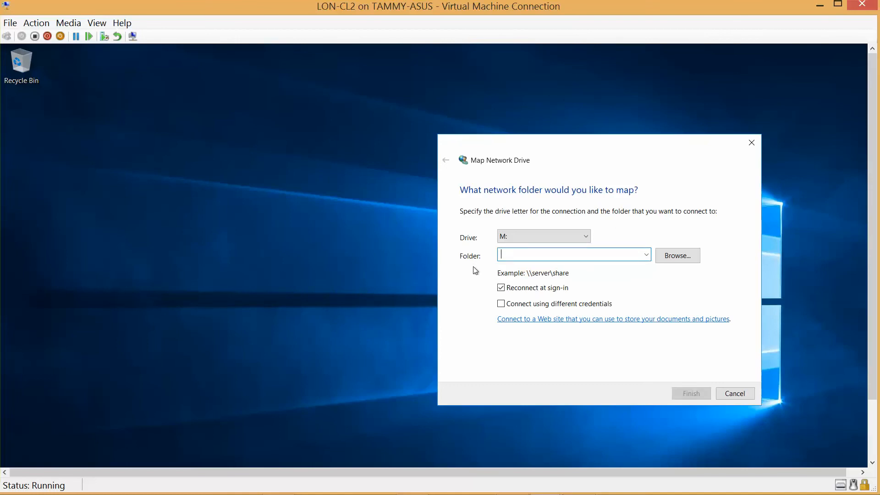
pyautogui.hotkey('ctrl', 'v')
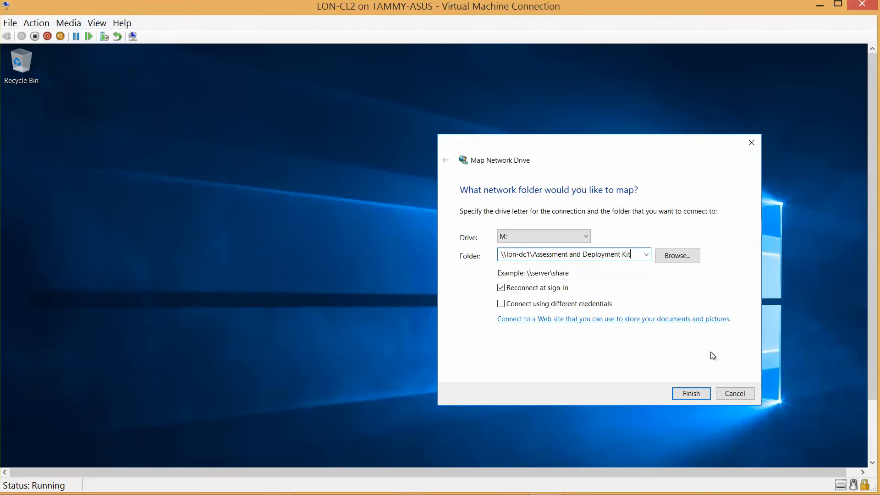
pyautogui.click(694, 390)
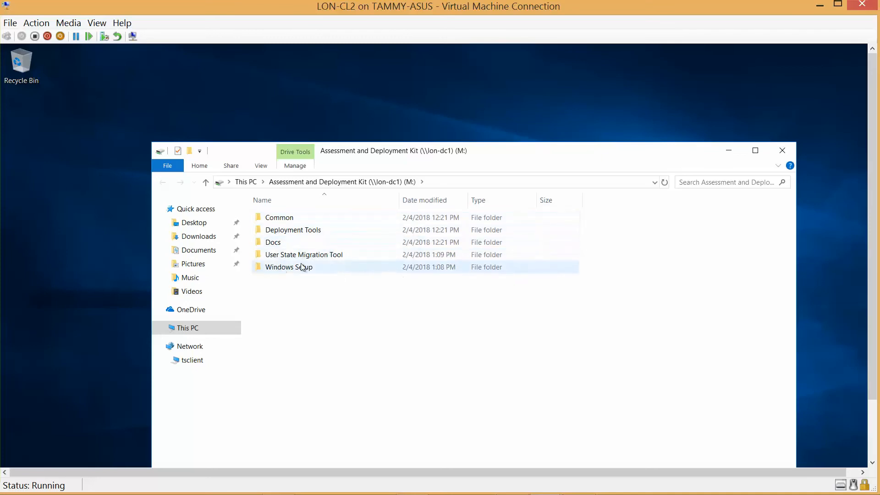
# Maximize the LON-CL2 virtual machine window and open a Command Prompt by running cmd
pyautogui.moveTo(466, 156); pyautogui.dragTo(409, 85)
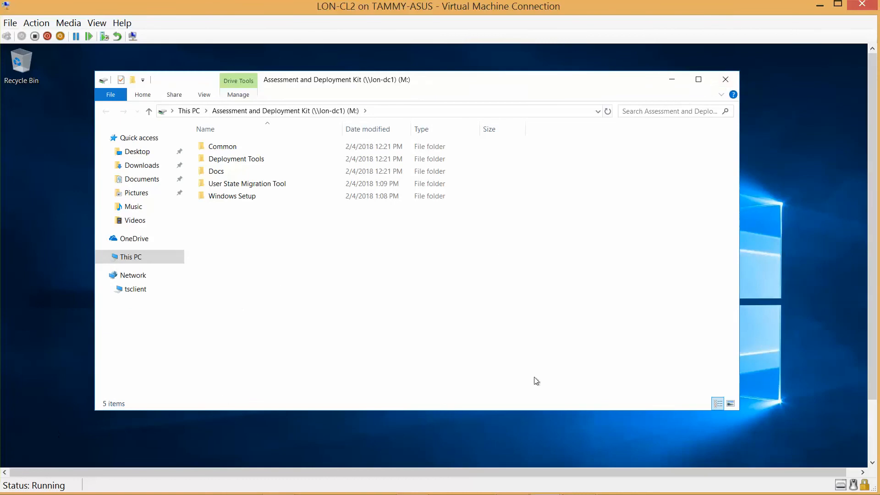
pyautogui.click(837, 5)
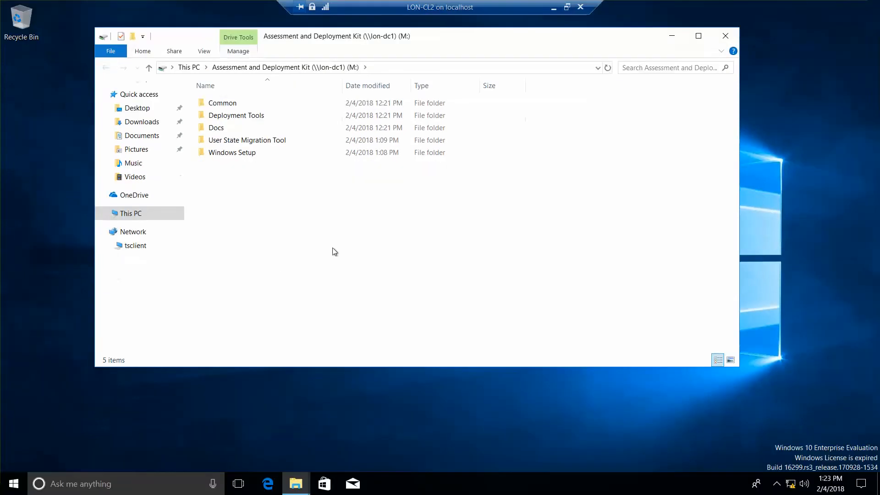
pyautogui.rightClick(18, 483)
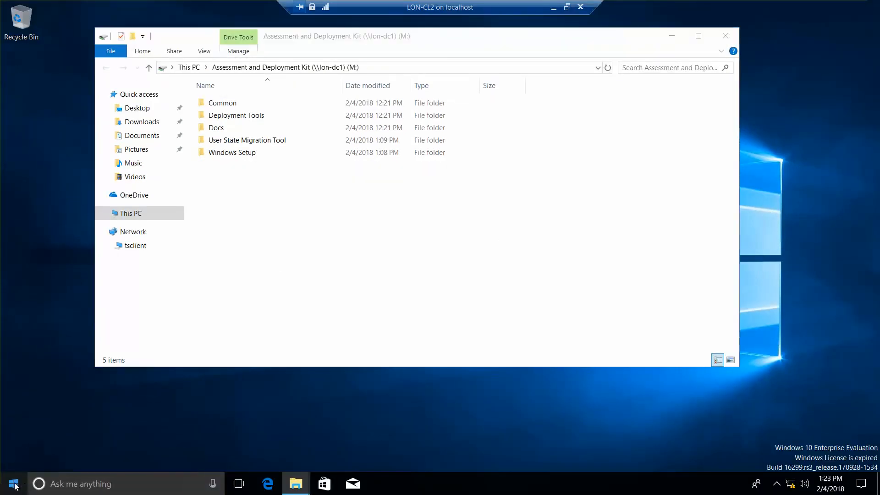
pyautogui.click(41, 428)
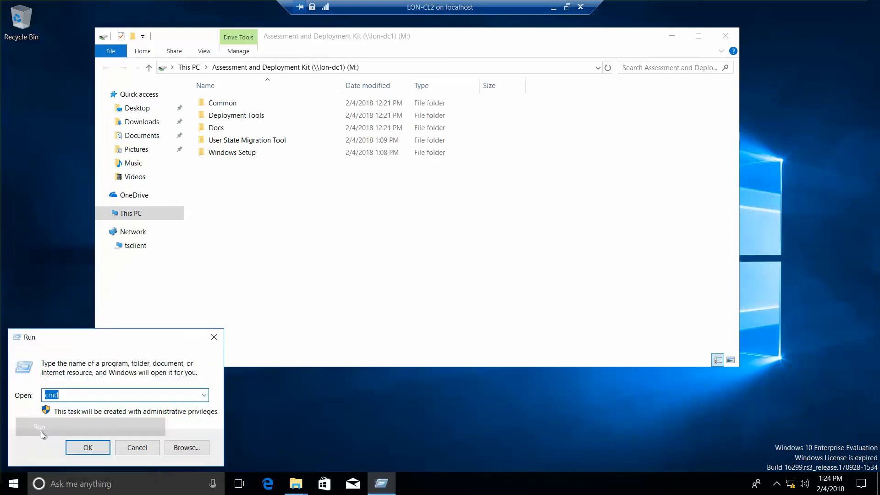
pyautogui.press('Return')
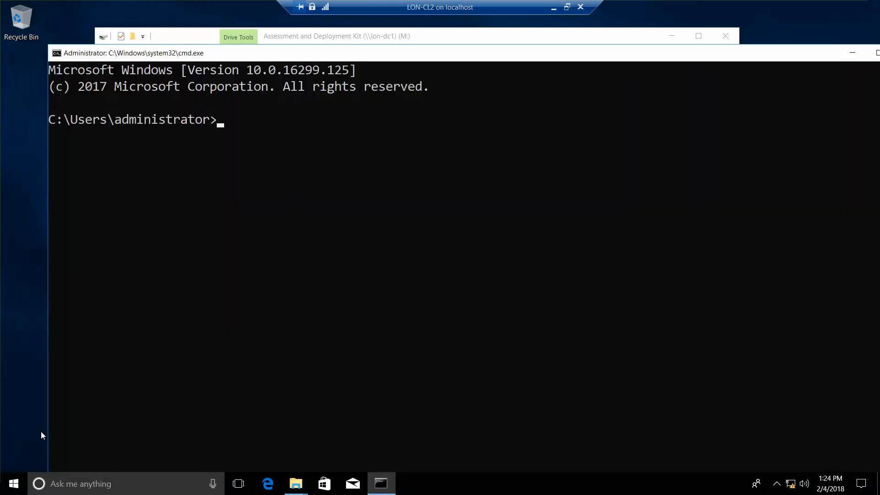
# Try to change to the mapped drive with the command cd M:
pyautogui.write('cd M:')
pyautogui.press('Return')
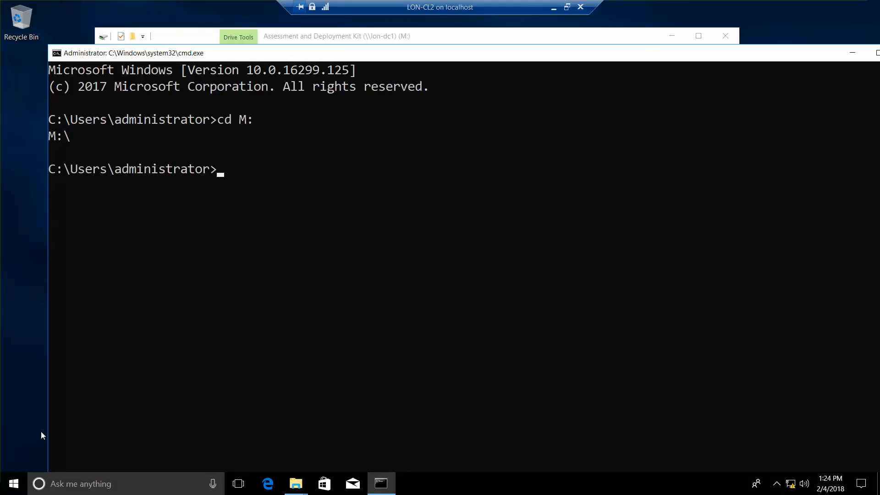
pyautogui.write('cd m:')
pyautogui.press('Return')
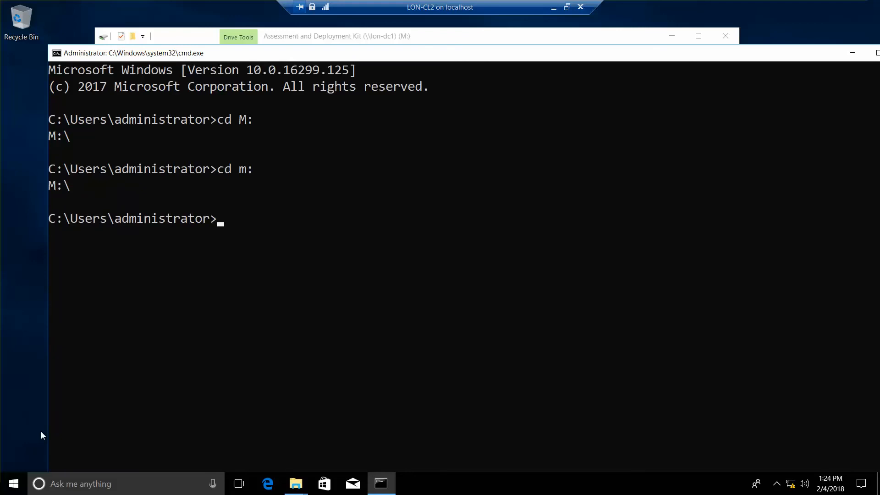
pyautogui.write('m:')
# Switch the Command Prompt to drive M: and list its contents in wide format with dir/w
pyautogui.press('Return')
pyautogui.write('dir/w')
pyautogui.press('Return')
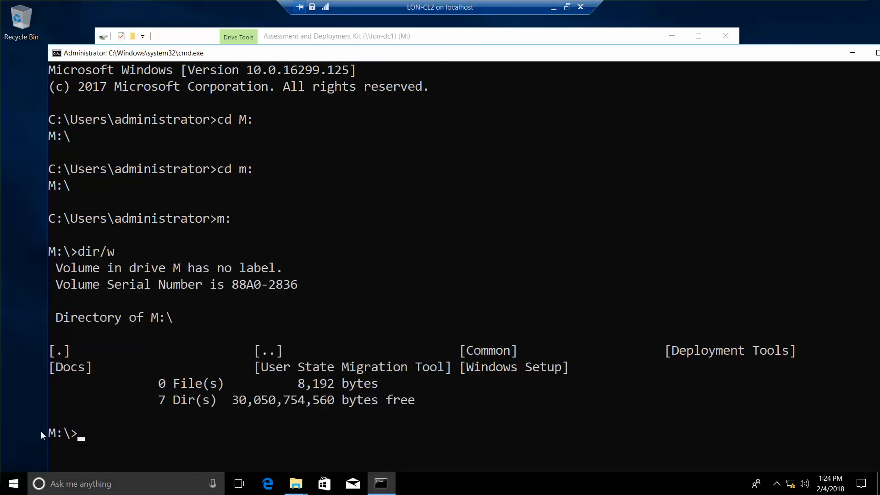
# Change to the User State Migration Tool directory and clear the Command Prompt screen
pyautogui.write('cd user state migration tool')
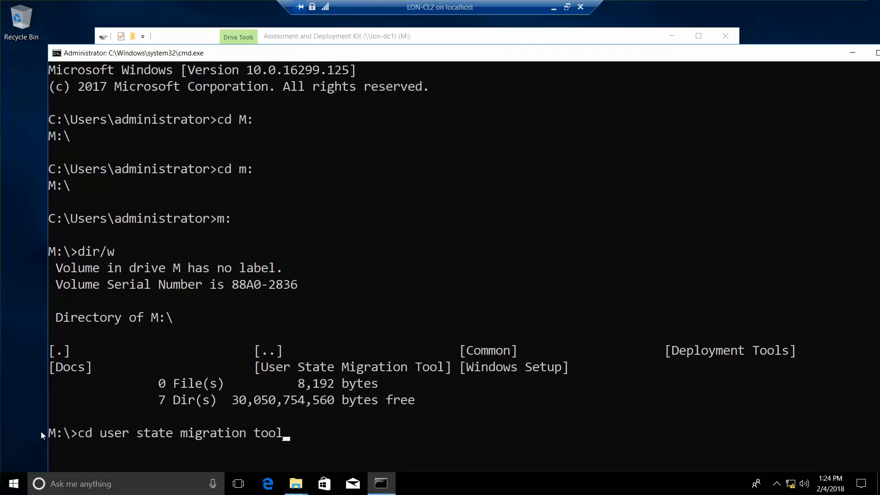
pyautogui.press('Return')
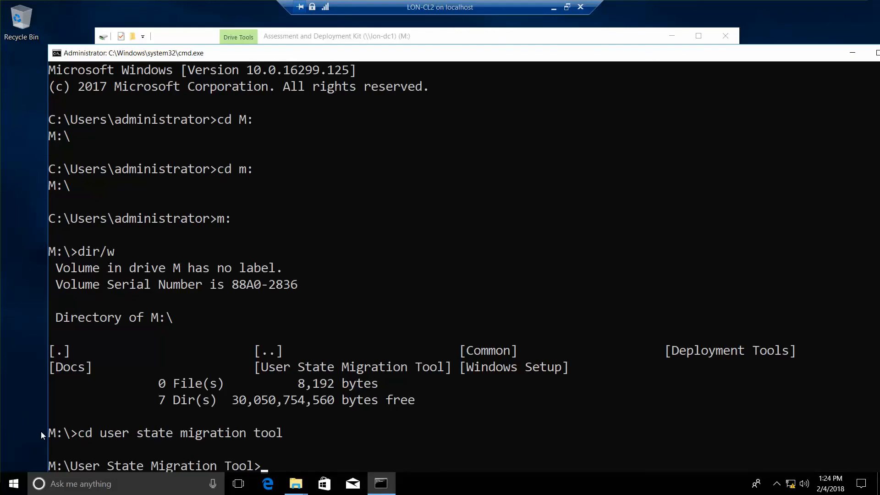
pyautogui.write('cl')
pyautogui.write('s')
pyautogui.press('Return')
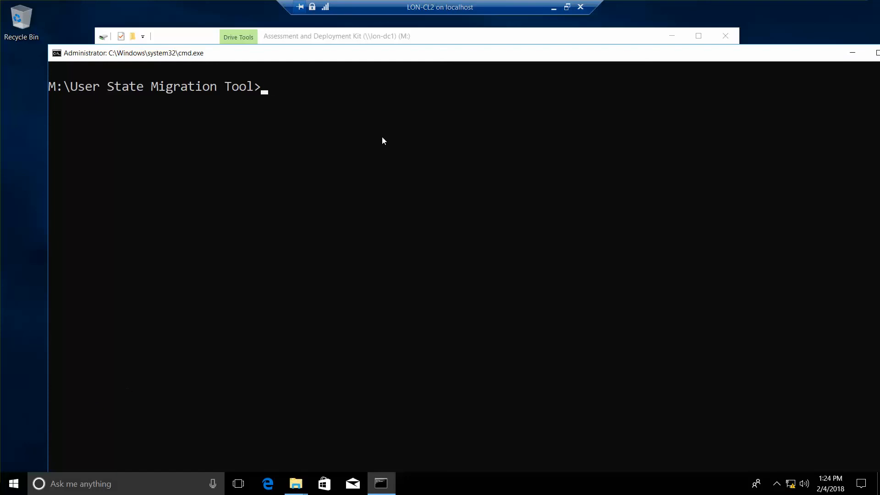
# Reposition the Command Prompt window, list the directory with dir/w, and change to the amd64 folder
pyautogui.moveTo(458, 51); pyautogui.dragTo(421, 25)
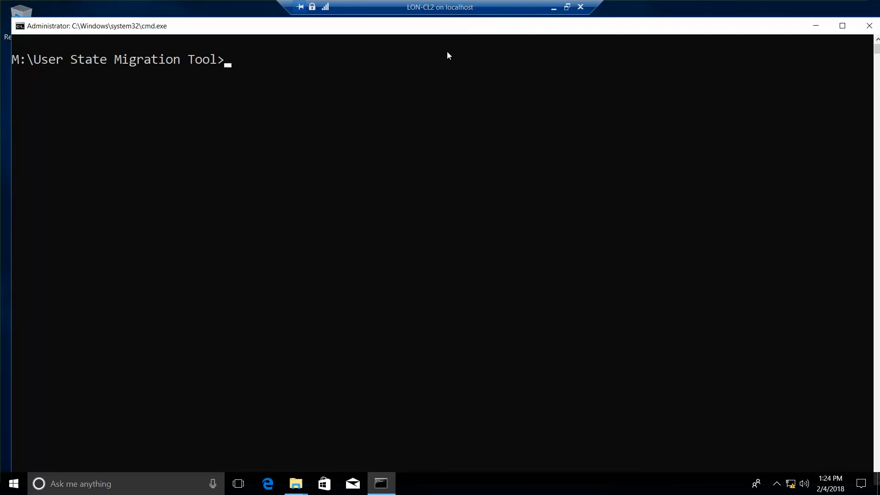
pyautogui.write('dir/w')
pyautogui.press('Return')
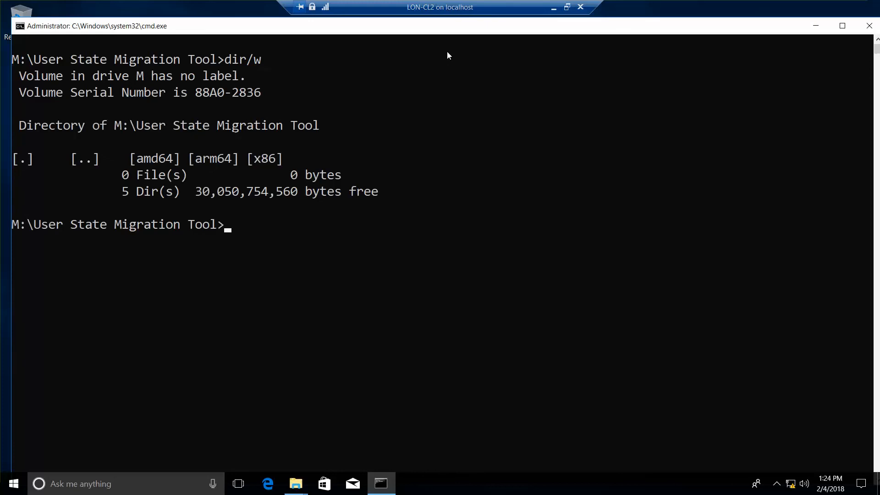
pyautogui.write('cd amd64')
pyautogui.press('Return')
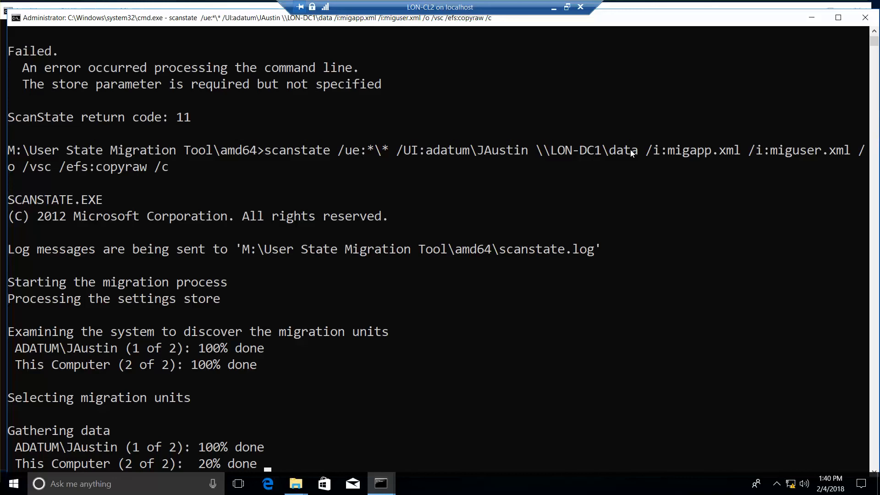
# Switch to LON-DC1 and check the migration store in C:\Data\USMT, closing the folder window when done
pyautogui.click(555, 7)
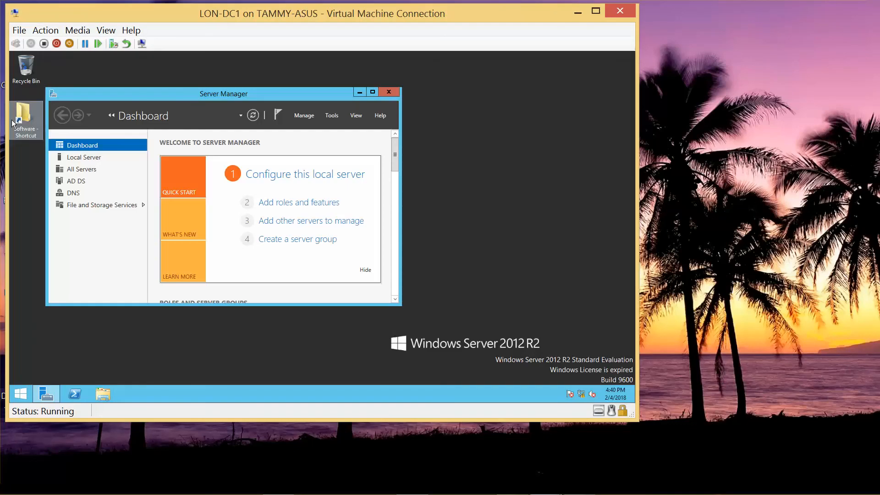
pyautogui.click(101, 391)
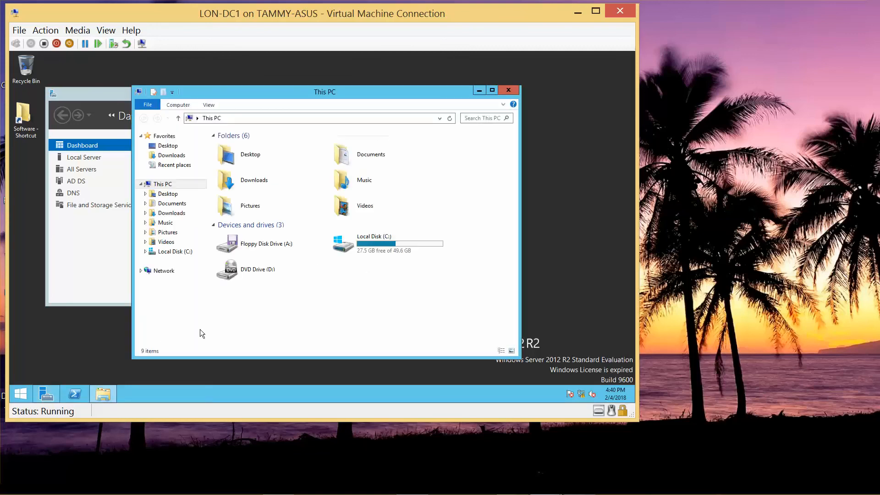
pyautogui.doubleClick(372, 249)
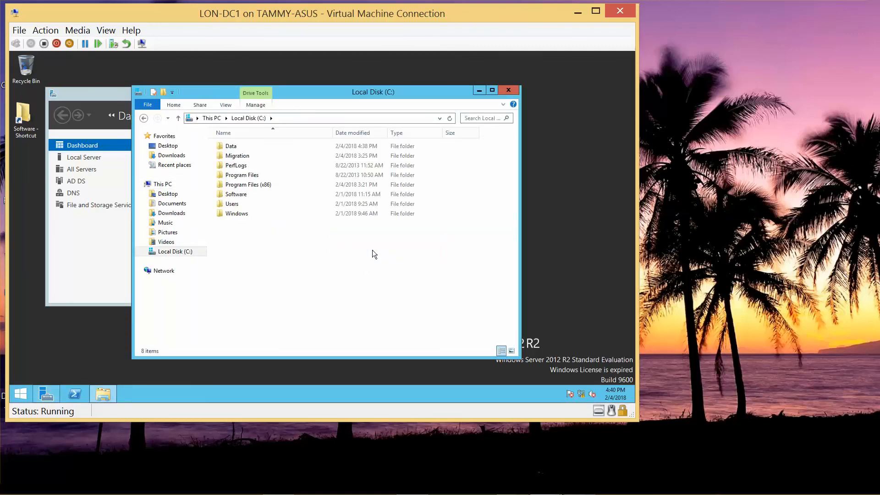
pyautogui.doubleClick(231, 146)
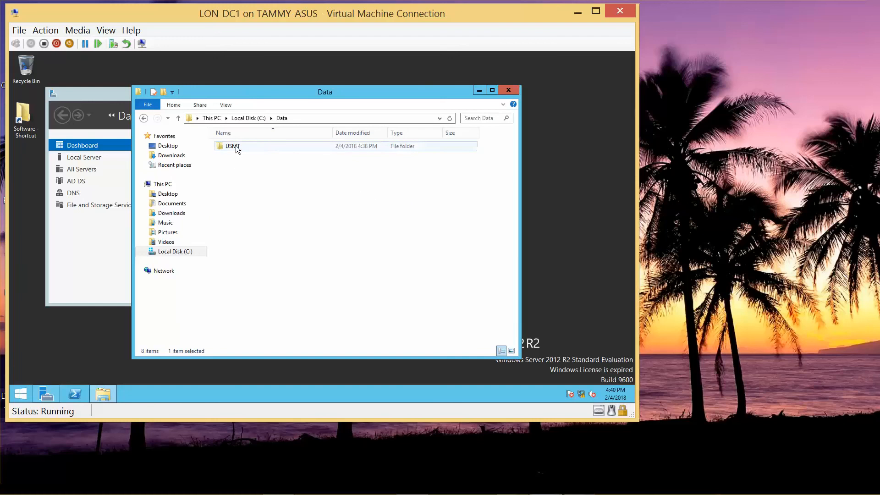
pyautogui.doubleClick(236, 146)
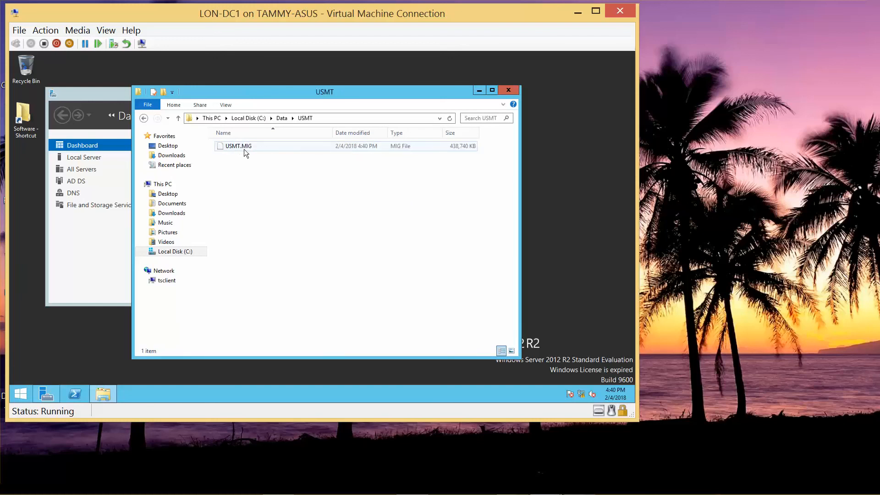
pyautogui.click(143, 118)
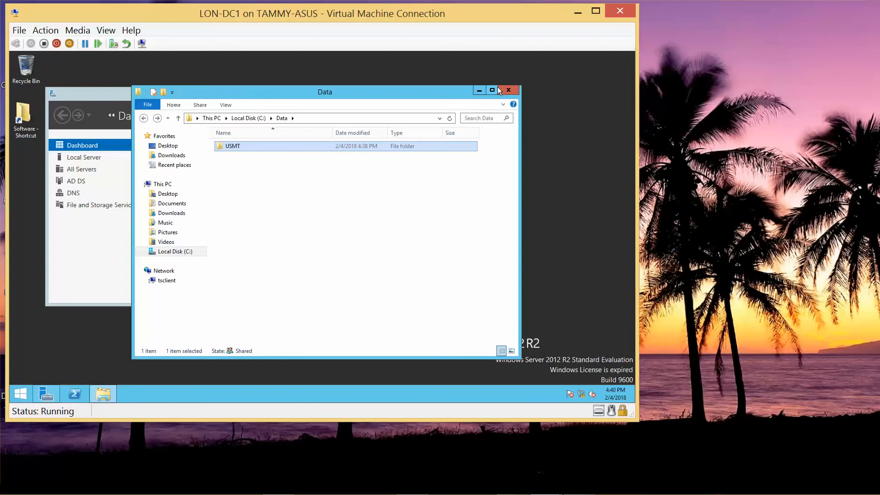
pyautogui.click(510, 91)
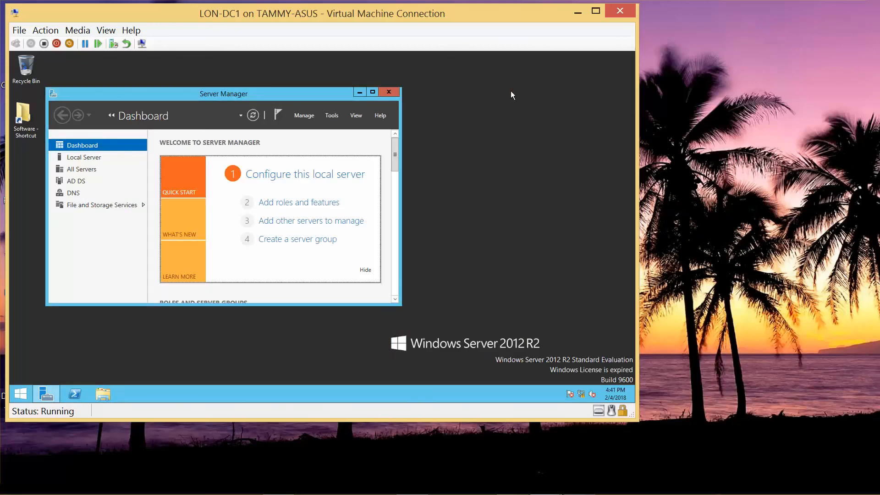
# Minimize the LON-DC1 window and return to the LON-CL2 virtual machine running scanstate
pyautogui.click(577, 13)
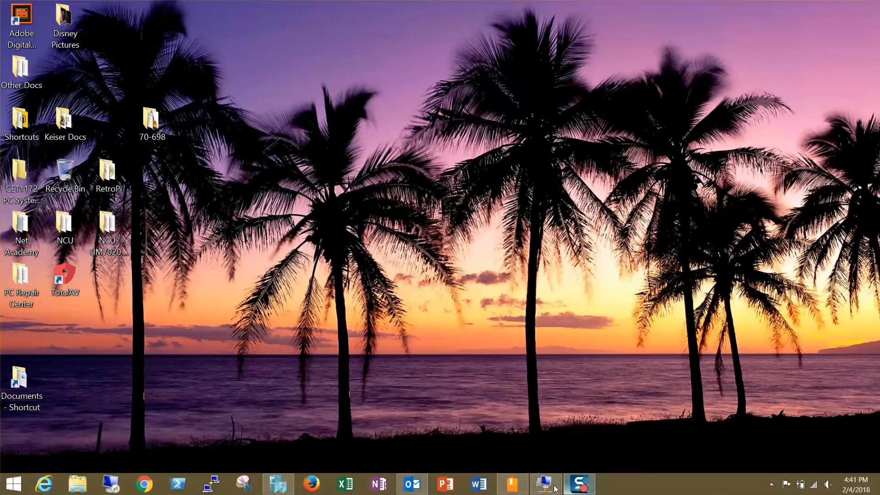
pyautogui.click(538, 489)
pyautogui.click(593, 435)
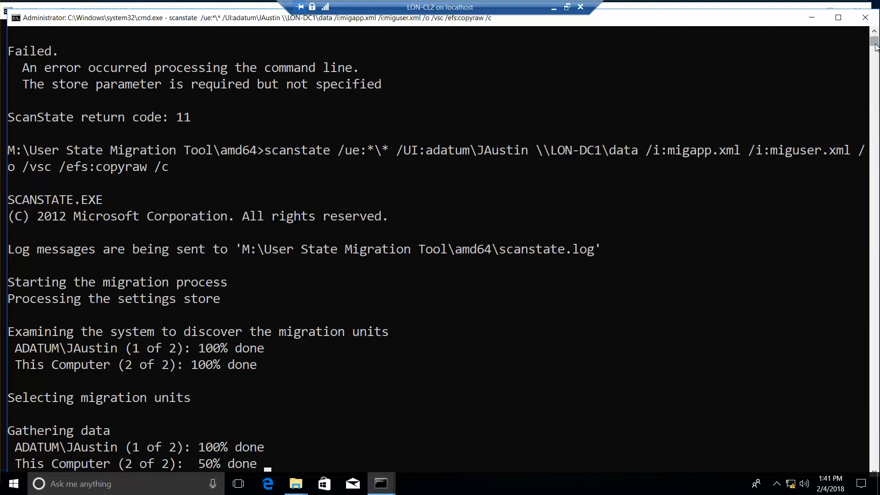
# Check the end of the scanstate output and close the open Command Prompt windows
pyautogui.scroll(-4, 875, 46)
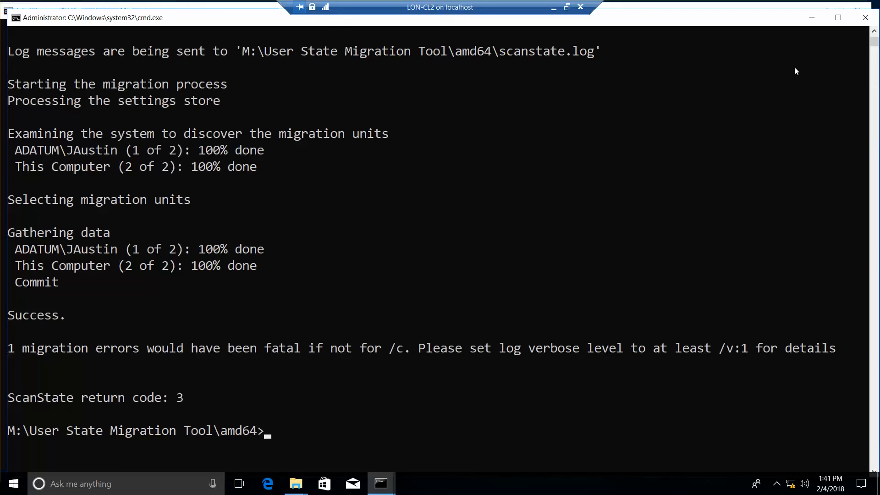
pyautogui.click(864, 17)
pyautogui.click(859, 11)
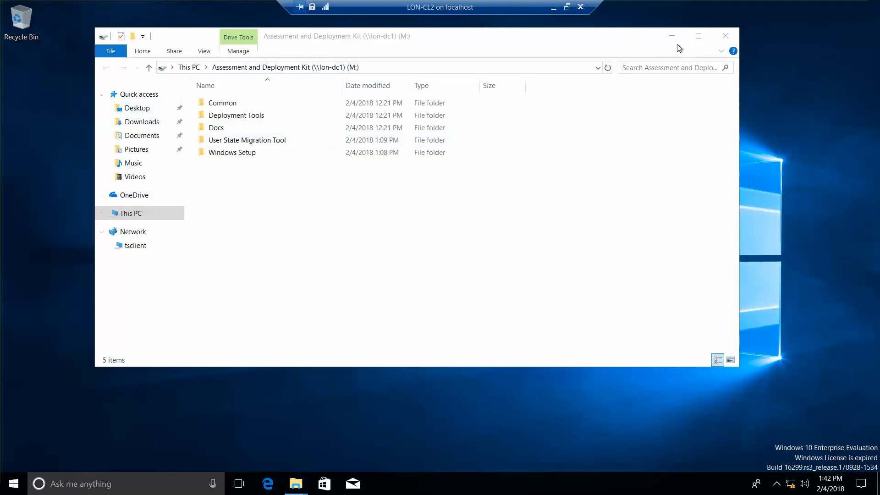
# Go from the M: drive's folder window to Control Panel
pyautogui.click(423, 68)
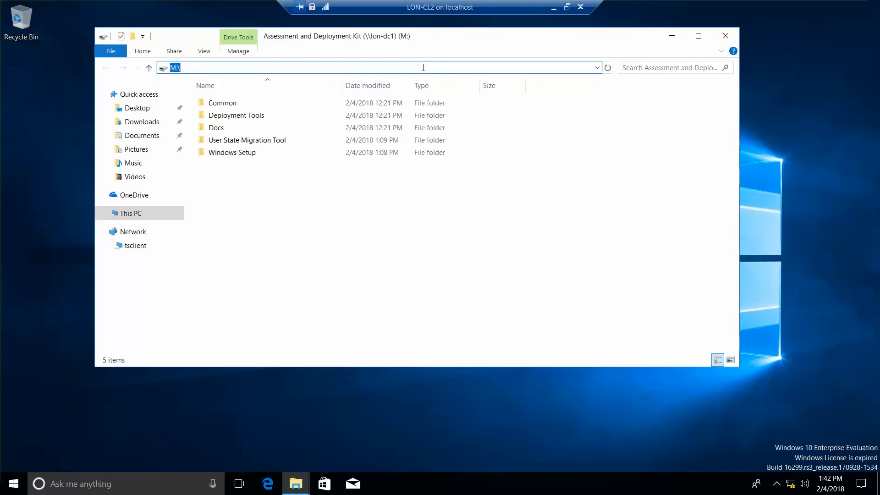
pyautogui.write('control pan')
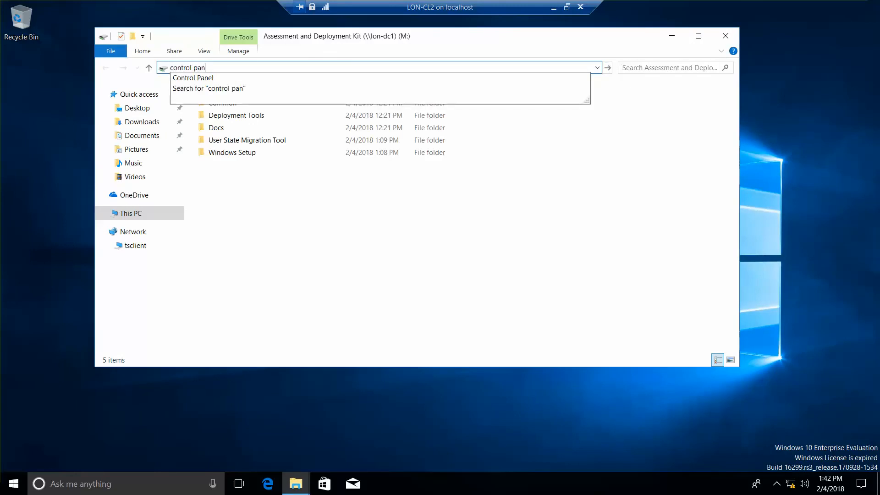
pyautogui.write('el')
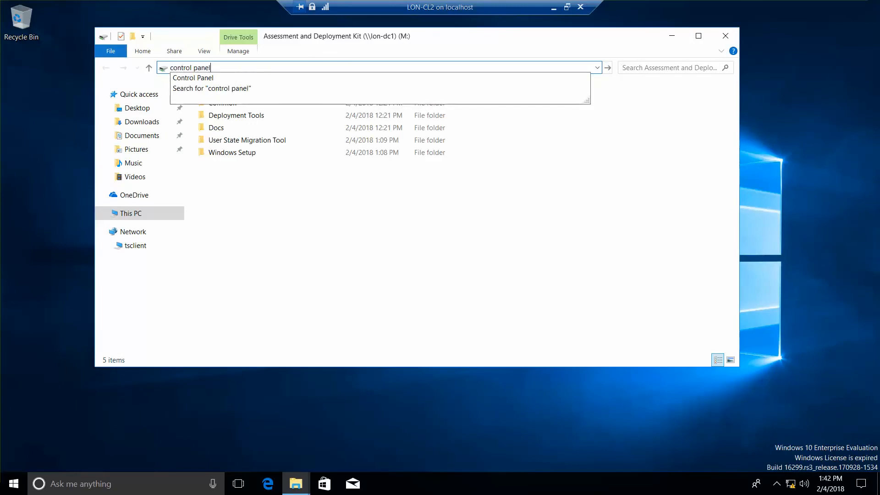
pyautogui.click(229, 79)
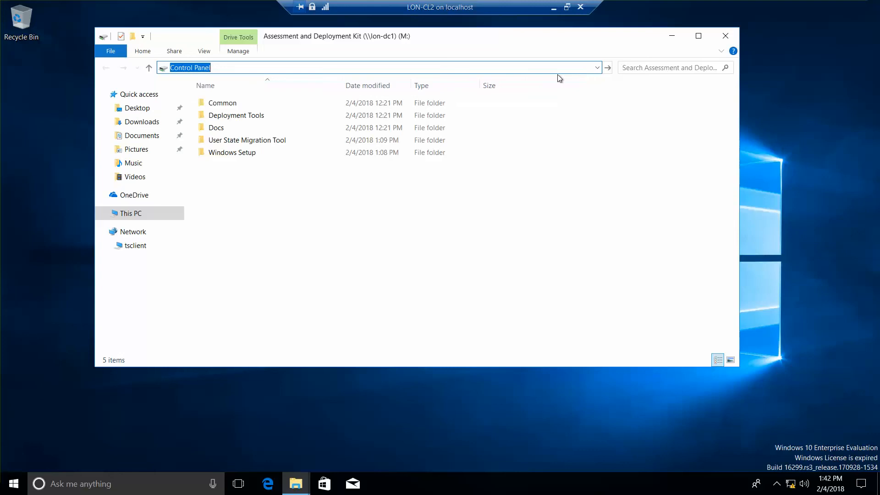
# Search Control Panel for "user profi" and open the advanced user profile properties
pyautogui.click(655, 55)
pyautogui.write('user')
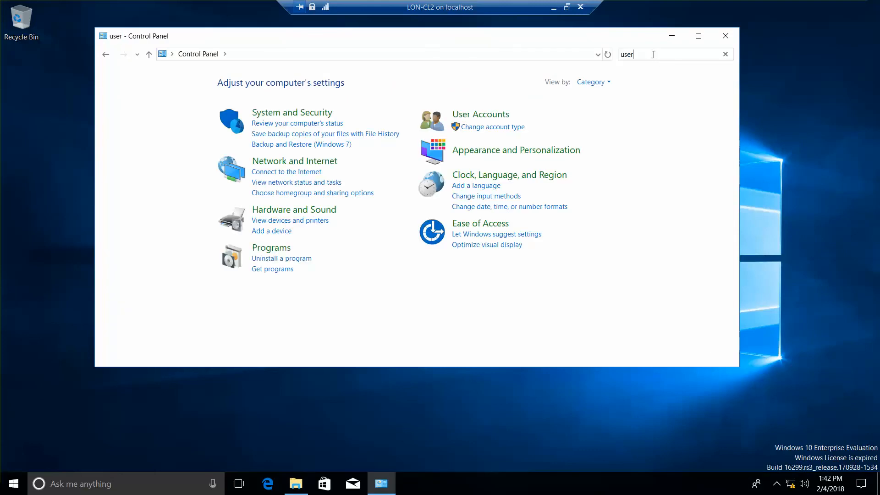
pyautogui.write(' profi')
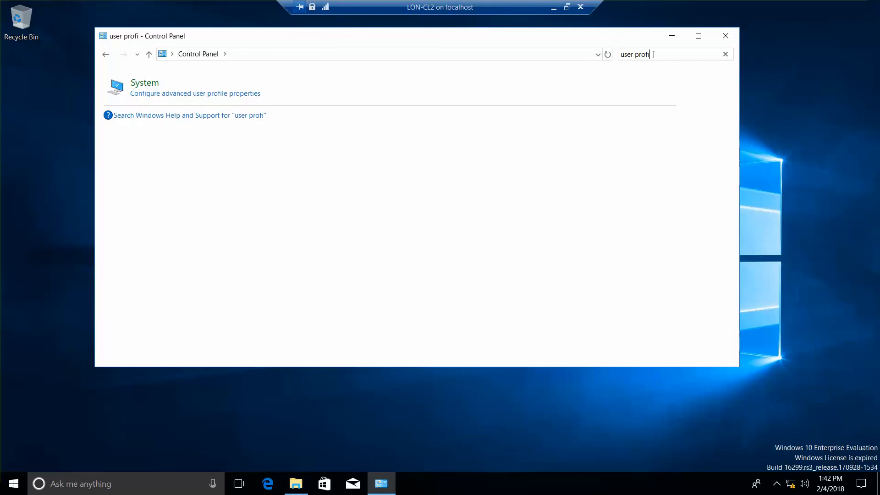
pyautogui.click(242, 94)
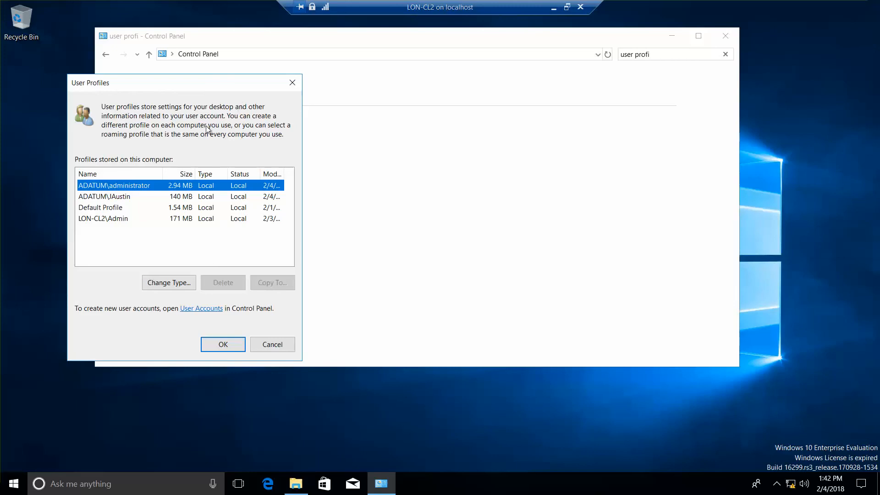
# Delete the migrated domain user's stored profile from LON-CL2, then close the User Profiles dialog and Control Panel
pyautogui.click(121, 198)
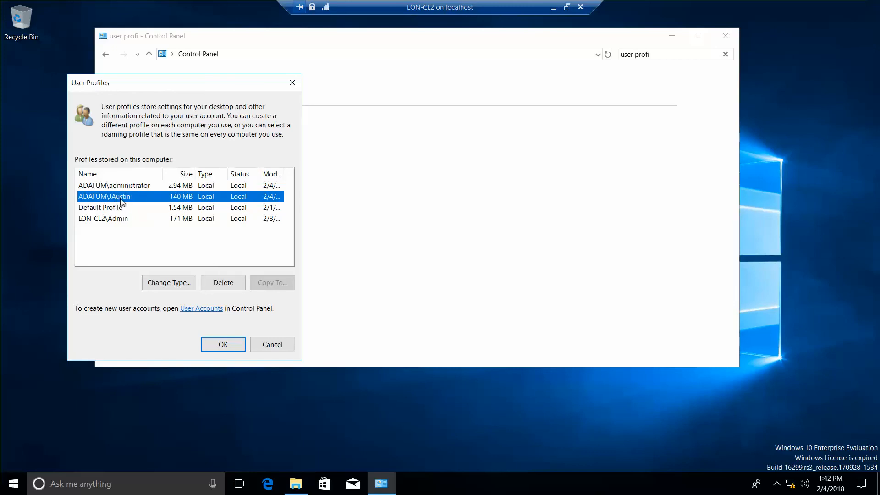
pyautogui.click(219, 285)
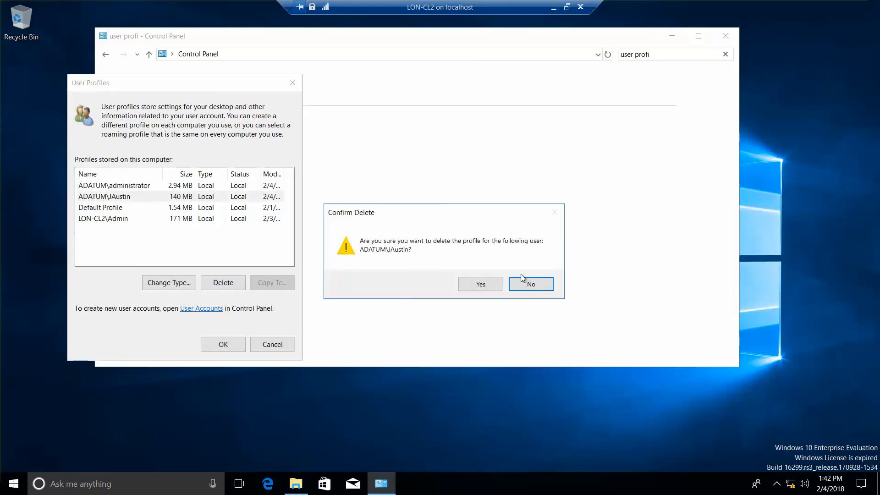
pyautogui.click(481, 285)
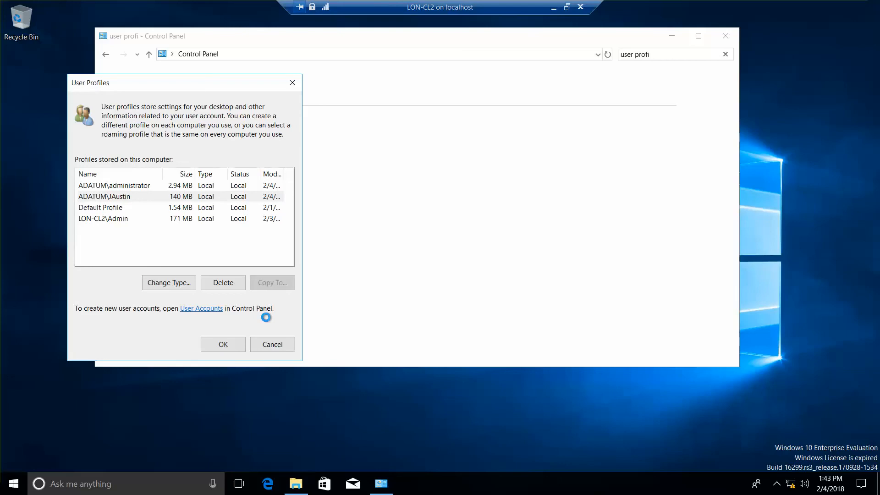
pyautogui.click(223, 345)
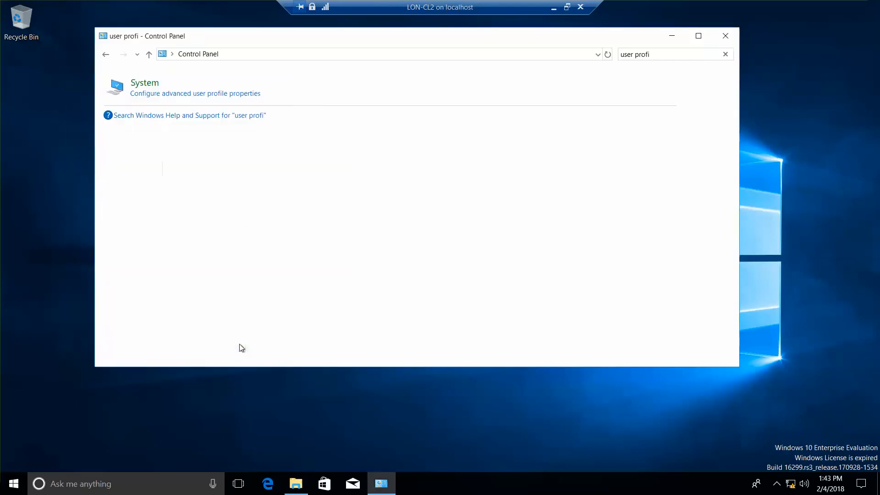
pyautogui.click(726, 36)
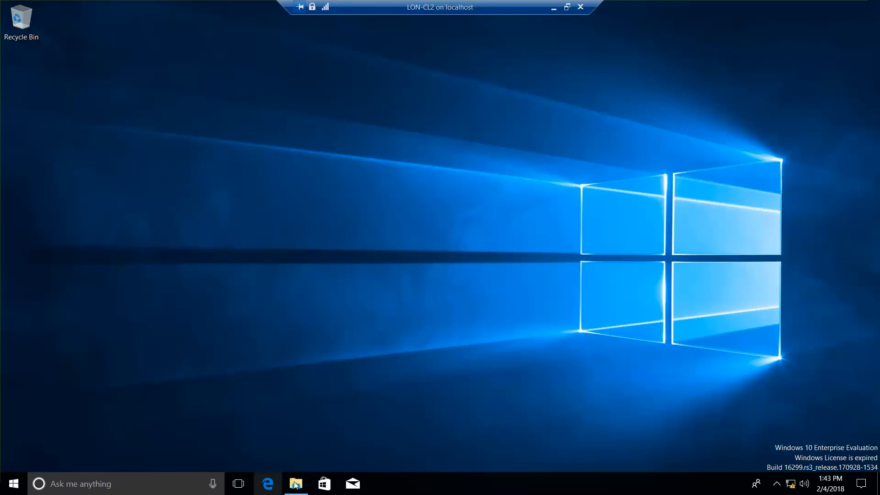
# Shut down LON-CL2 with a Run command and take its connection window out of full screen
pyautogui.moveTo(295, 485)
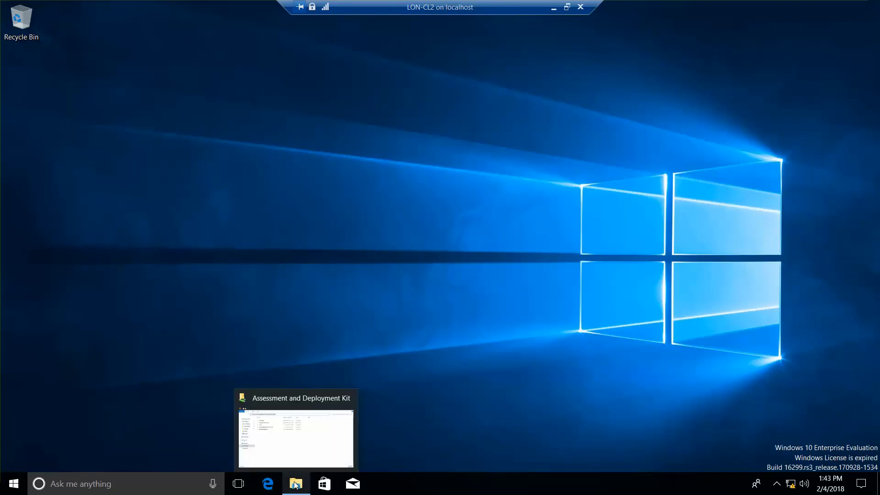
pyautogui.rightClick(20, 483)
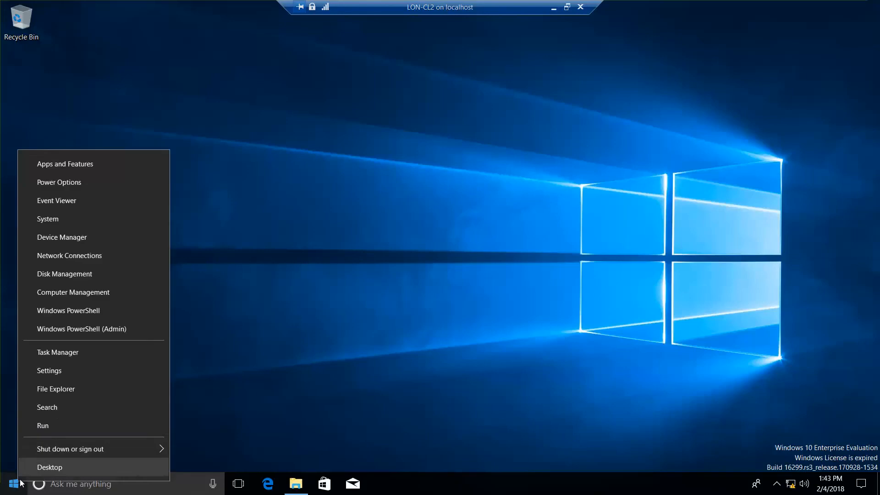
pyautogui.click(47, 425)
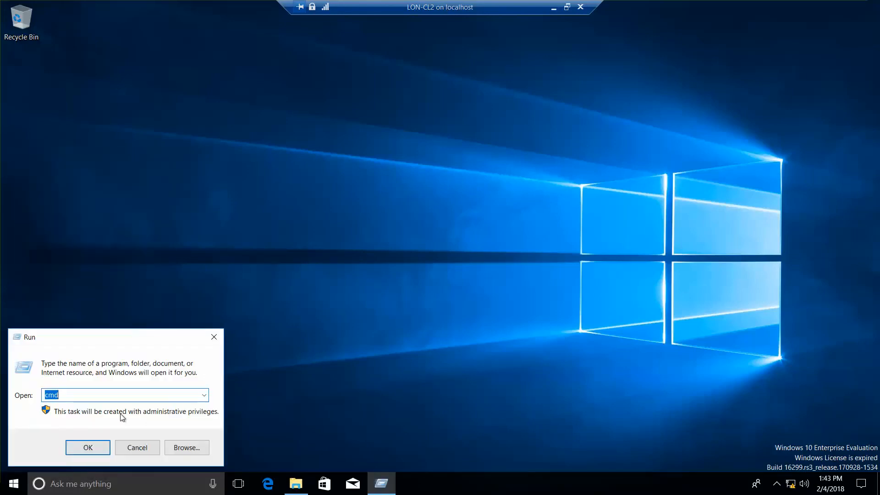
pyautogui.press('Return')
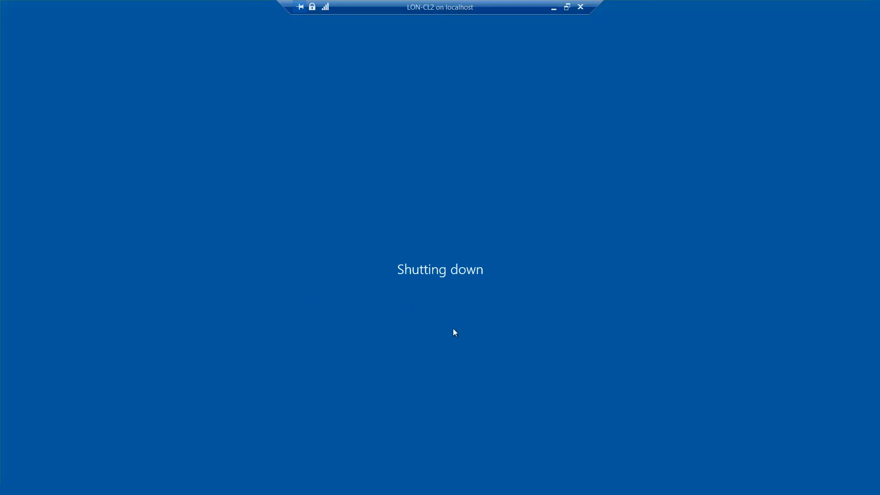
pyautogui.click(567, 7)
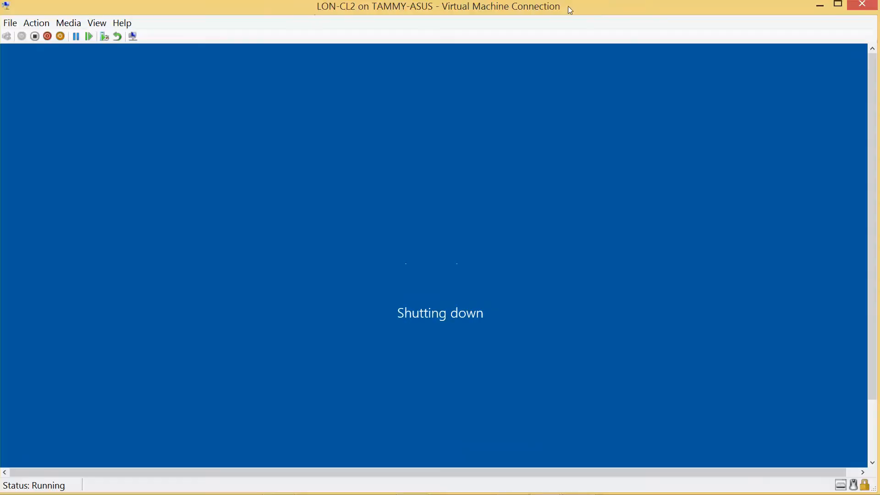
pyautogui.moveTo(568, 491)
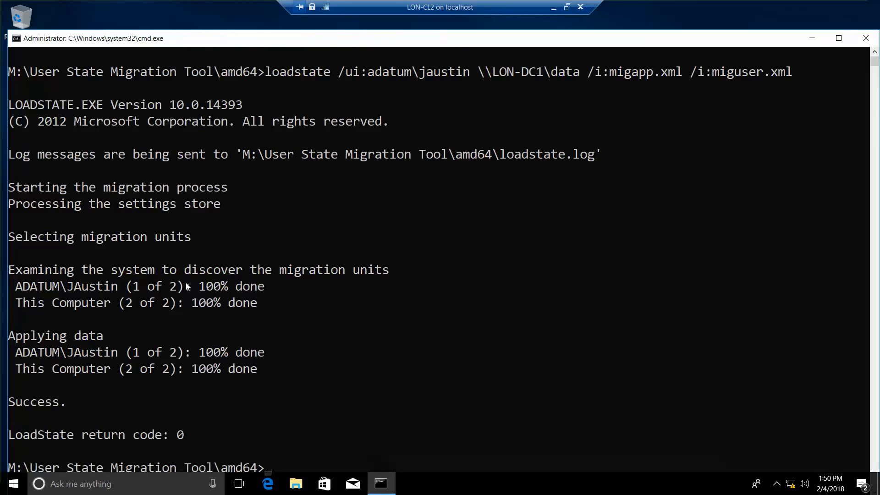
# Close the Command Prompt showing the loadstate results and sign out of LON-CL2
pyautogui.click(866, 38)
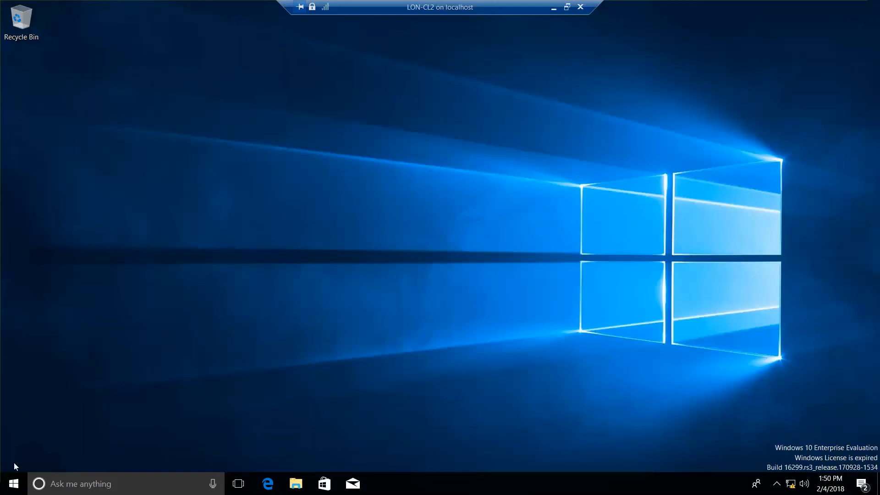
pyautogui.rightClick(15, 477)
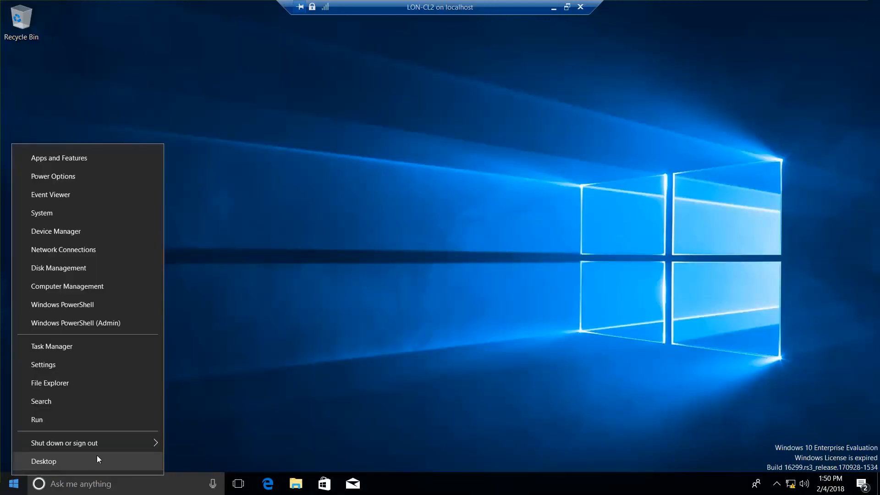
pyautogui.moveTo(127, 445)
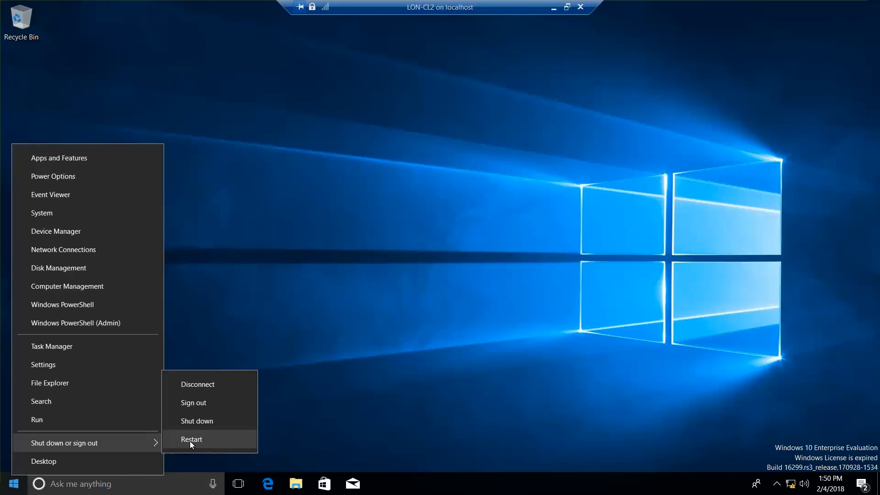
pyautogui.click(210, 406)
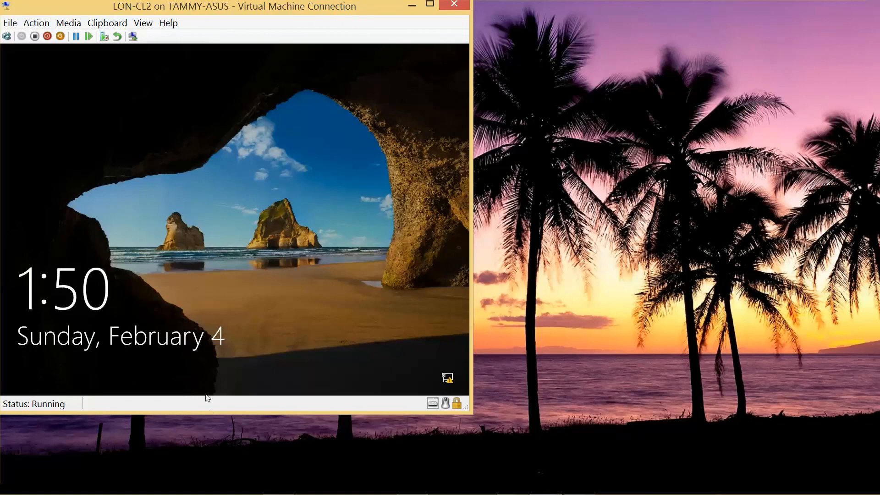
# Unlock the LON-CL2 sign-in screen and sign in as the migrated domain user with the account password
pyautogui.click(7, 39)
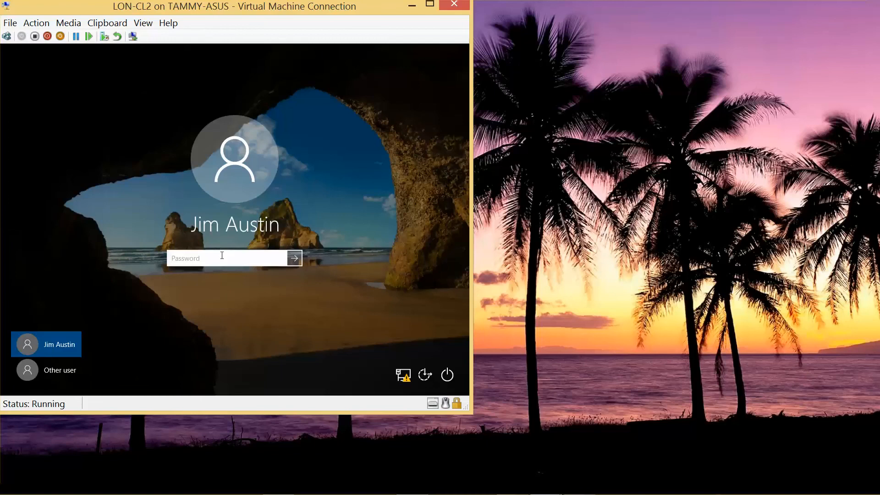
pyautogui.write('Pa$$w0rd')
pyautogui.press('Return')
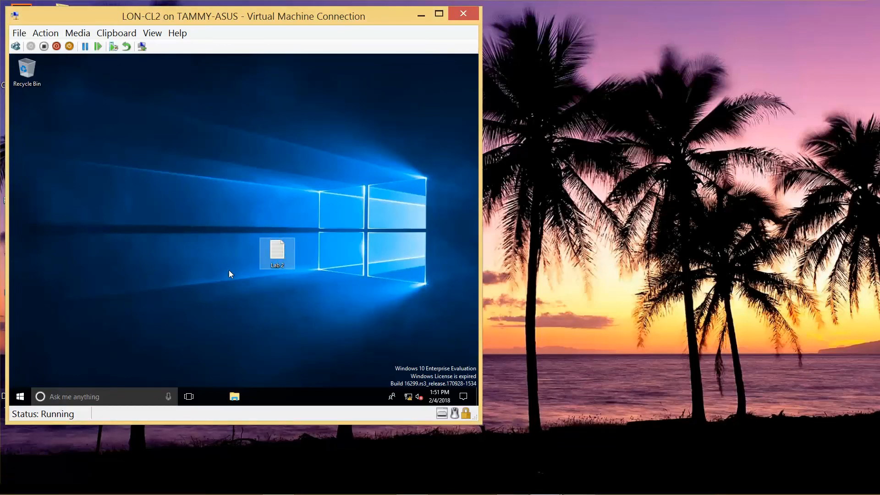
# Shut down LON-CL2 and minimize its connection window
pyautogui.rightClick(22, 398)
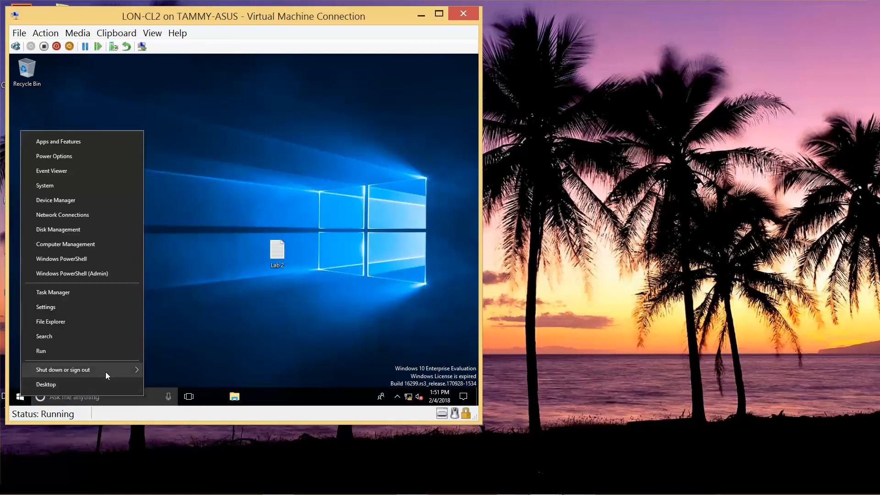
pyautogui.moveTo(134, 368)
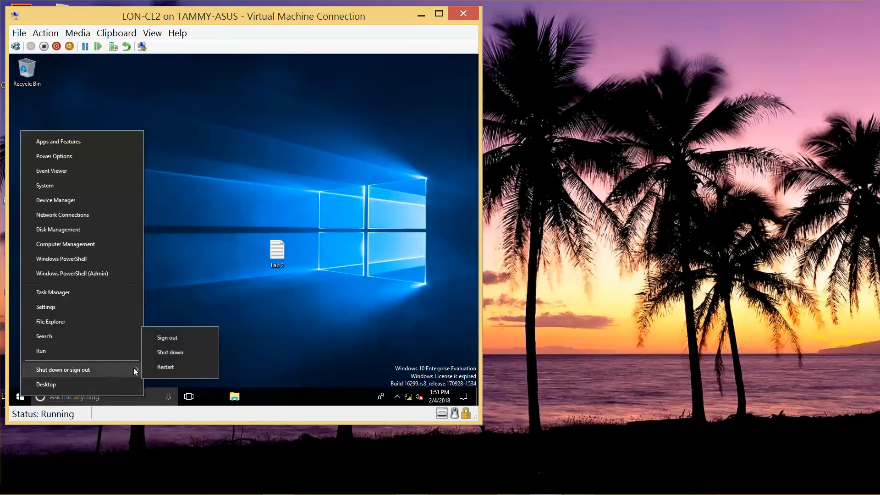
pyautogui.click(186, 356)
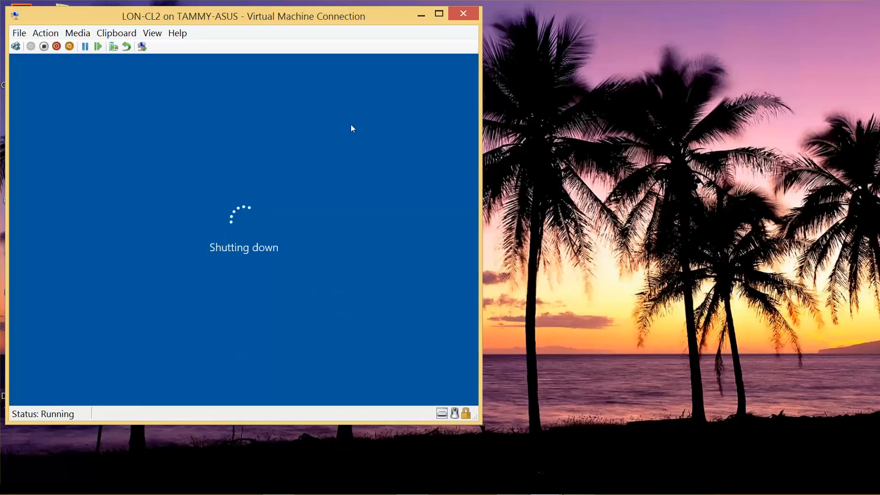
pyautogui.click(421, 15)
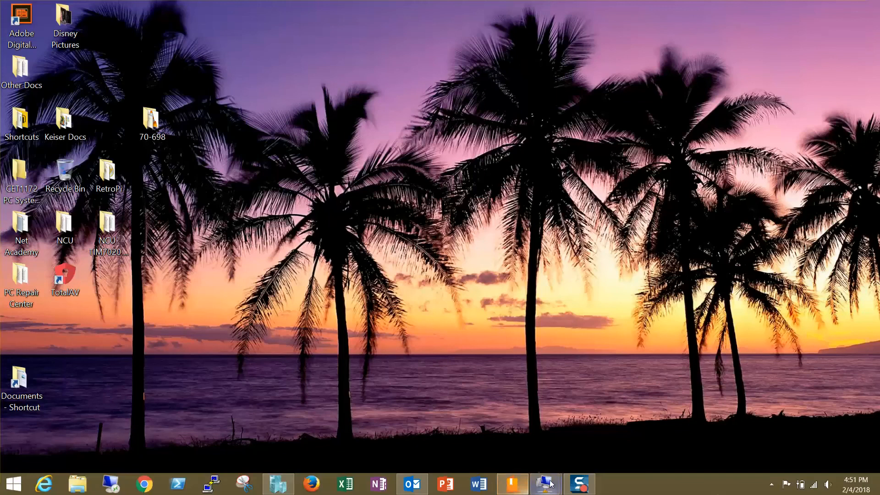
# Switch to LON-DC1 and shut the server down with the reason Other (Unplanned)
pyautogui.moveTo(545, 483)
pyautogui.click(493, 439)
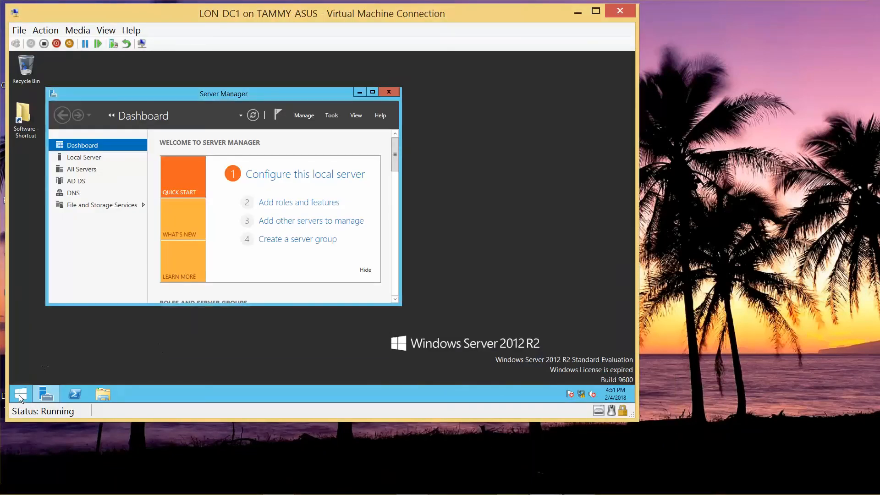
pyautogui.rightClick(20, 397)
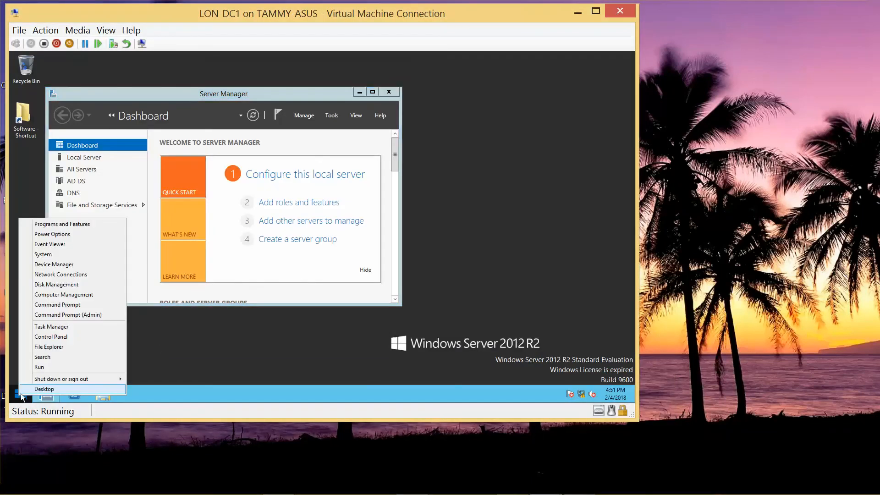
pyautogui.moveTo(99, 379)
pyautogui.click(164, 371)
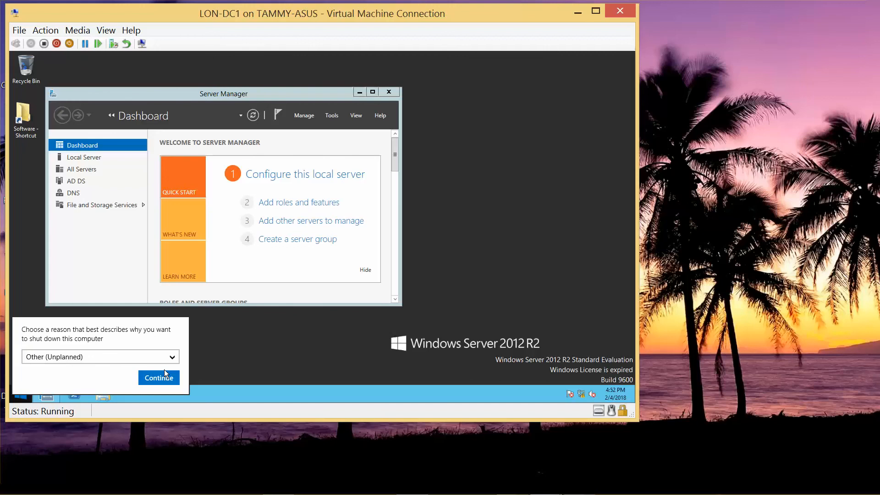
pyautogui.click(163, 378)
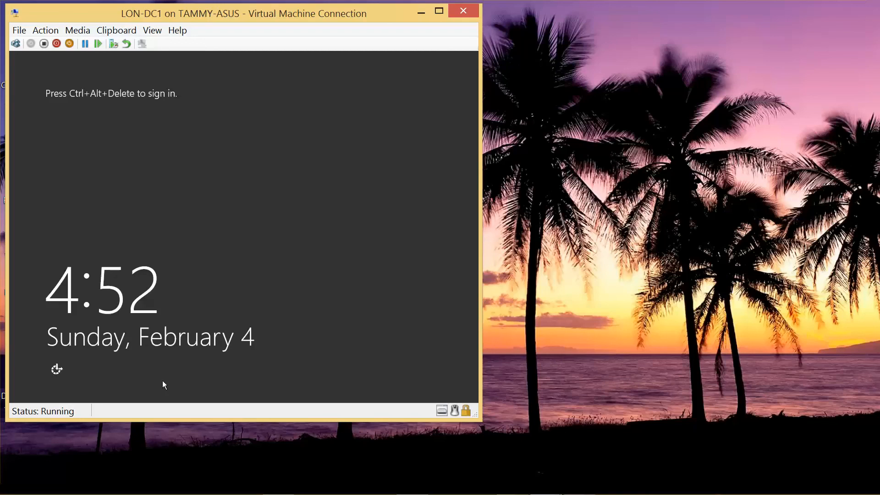
pyautogui.moveTo(225, 492)
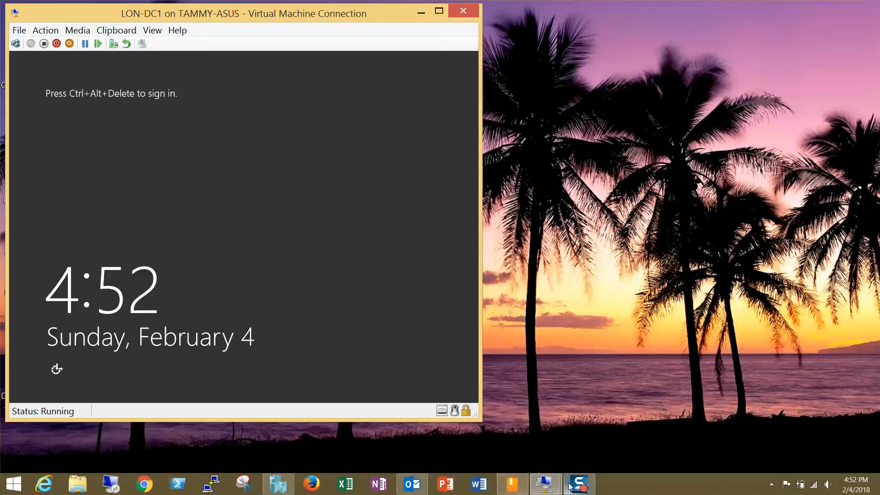